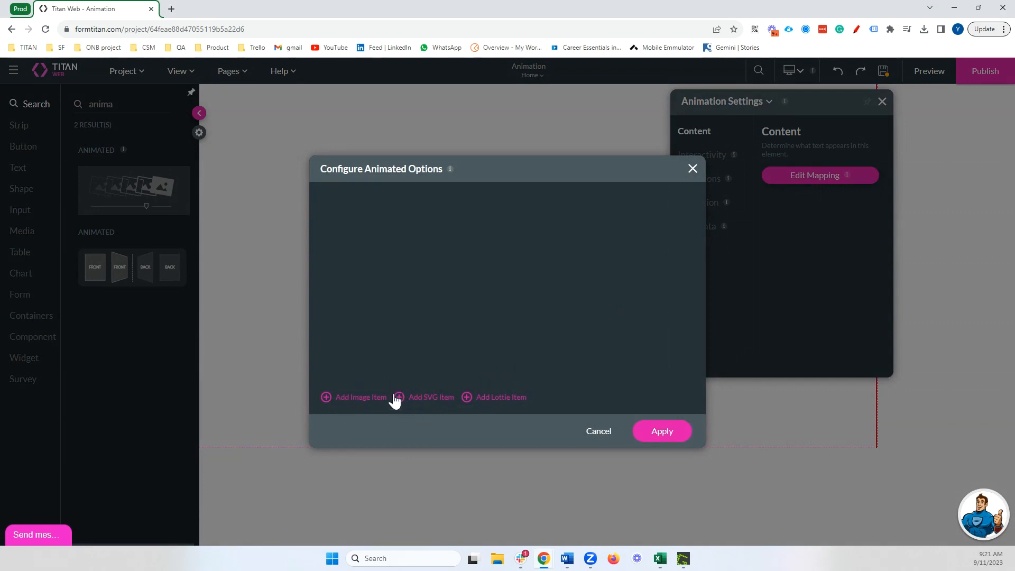
- Add two image items to the animated options and assign the TITAN logo to the first one
left_click(355, 401)
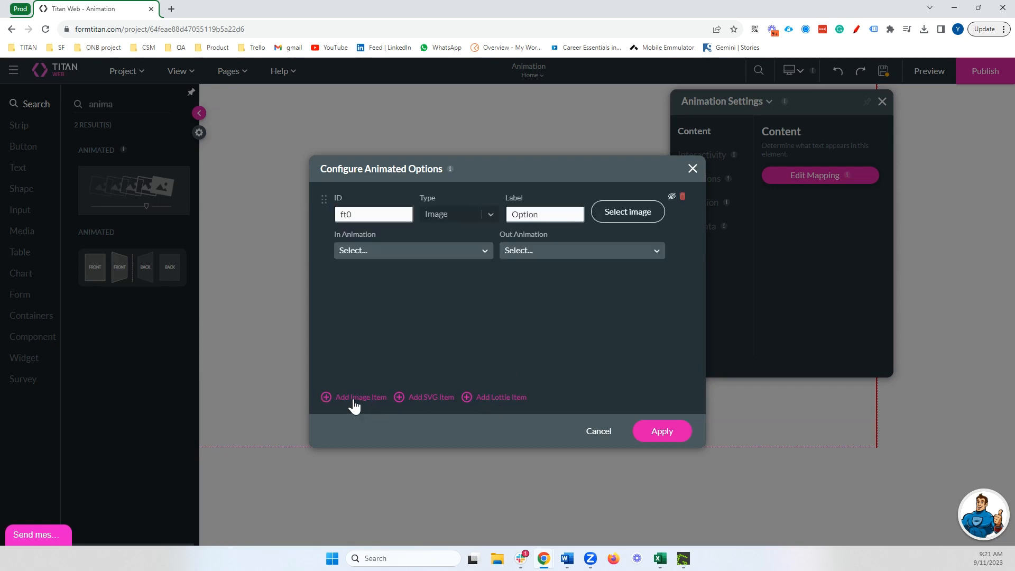
left_click(353, 402)
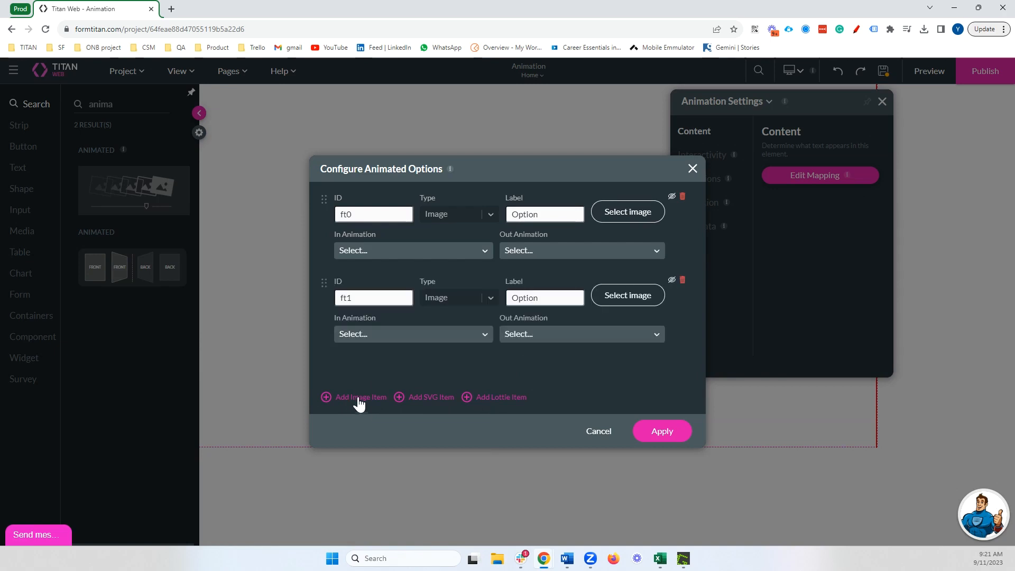
left_click(643, 211)
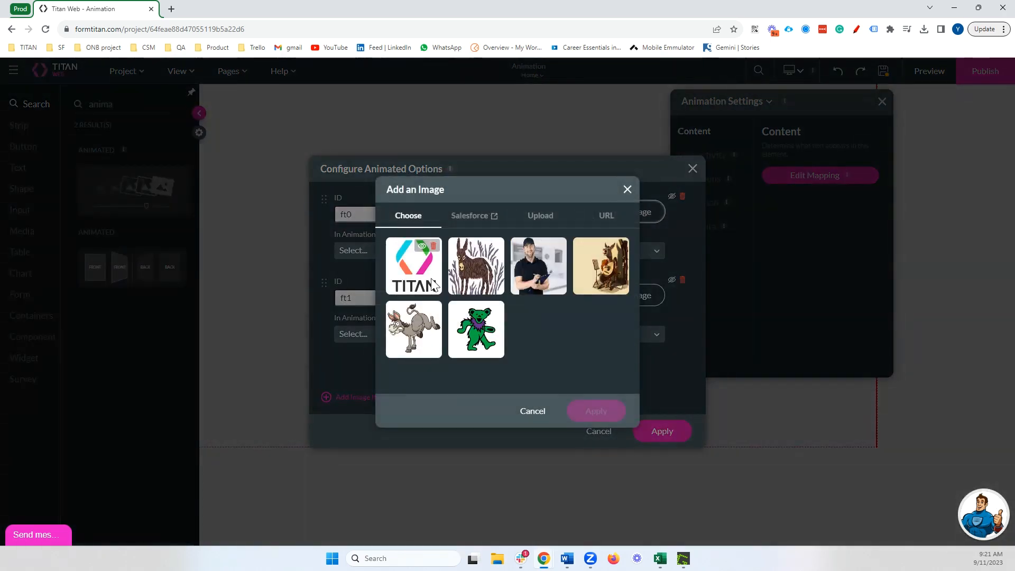
left_click(410, 281)
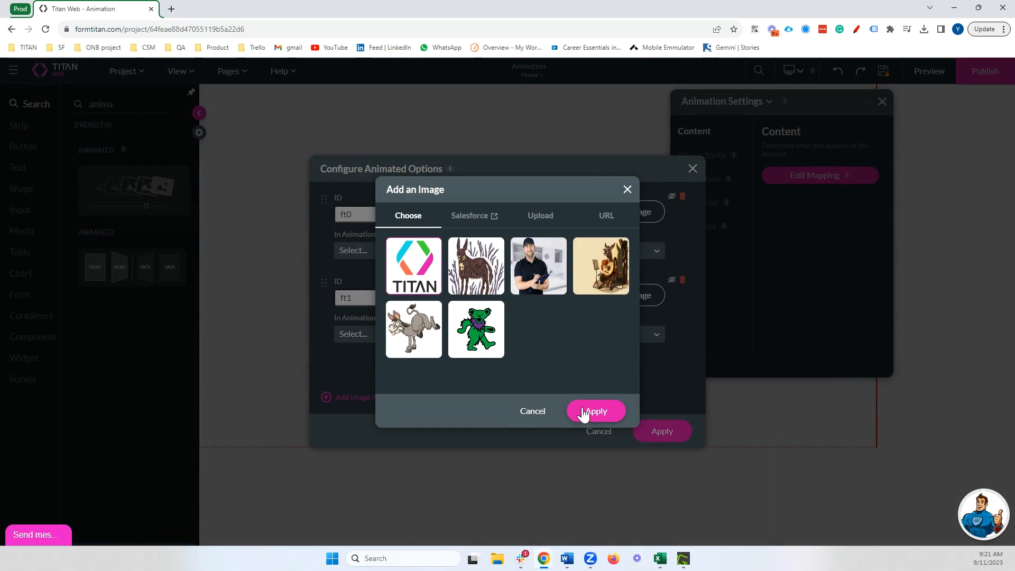
left_click(534, 217)
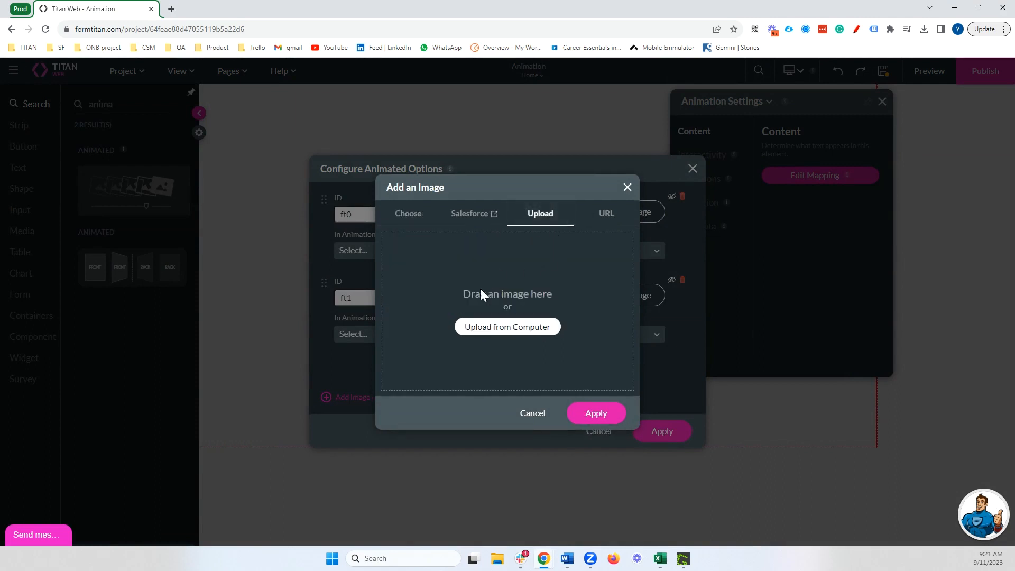
left_click(604, 218)
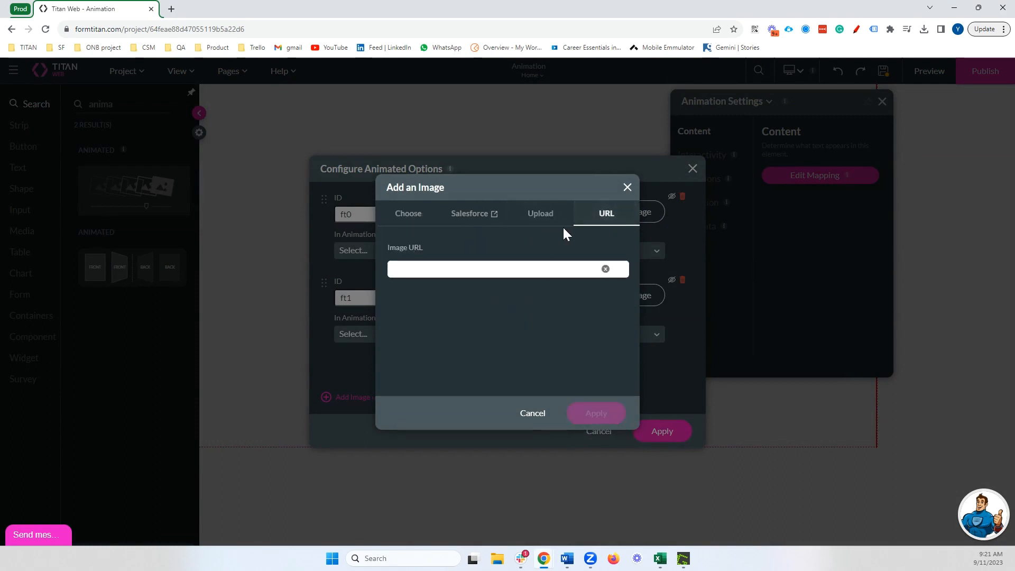
left_click(413, 219)
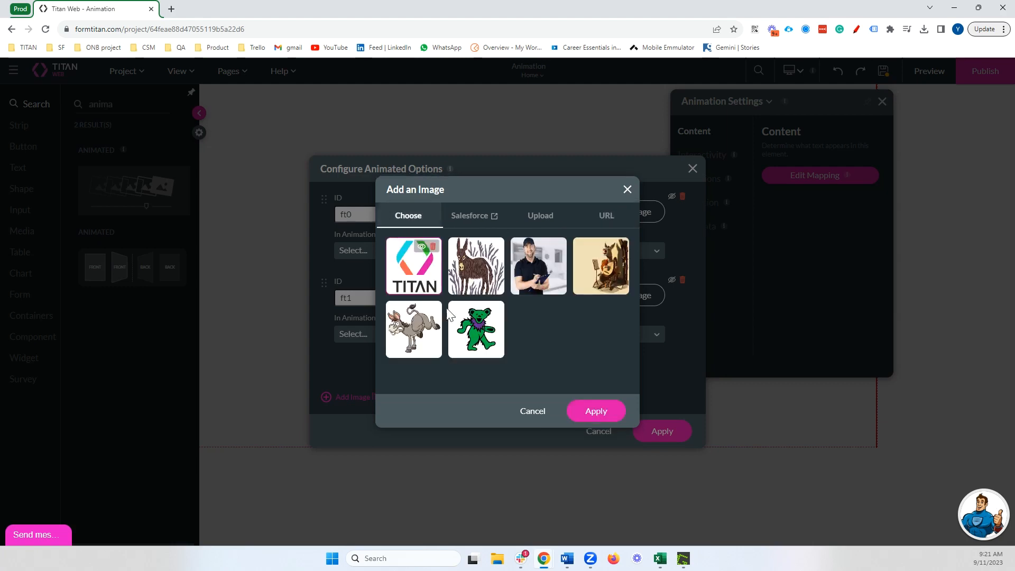
left_click(588, 417)
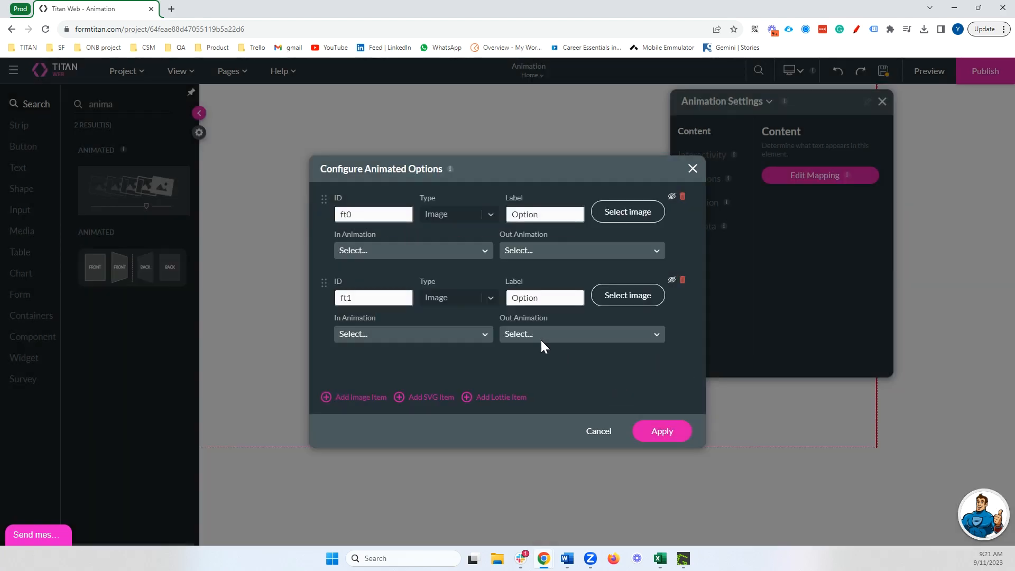
- Set the first item's out animation to Bounce Out and assign the brown donkey picture to the second item
left_click(531, 250)
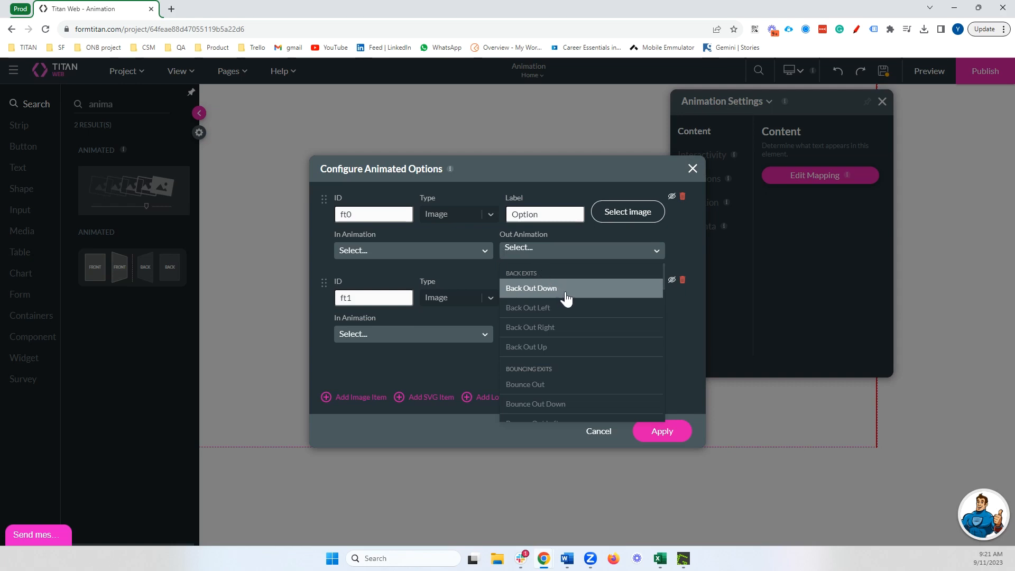
left_click(544, 385)
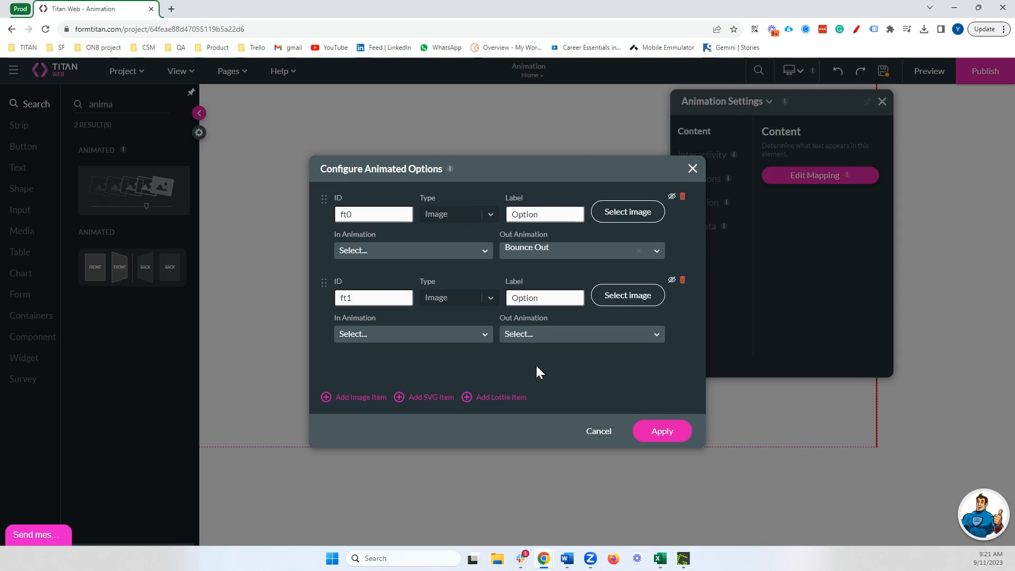
left_click(607, 302)
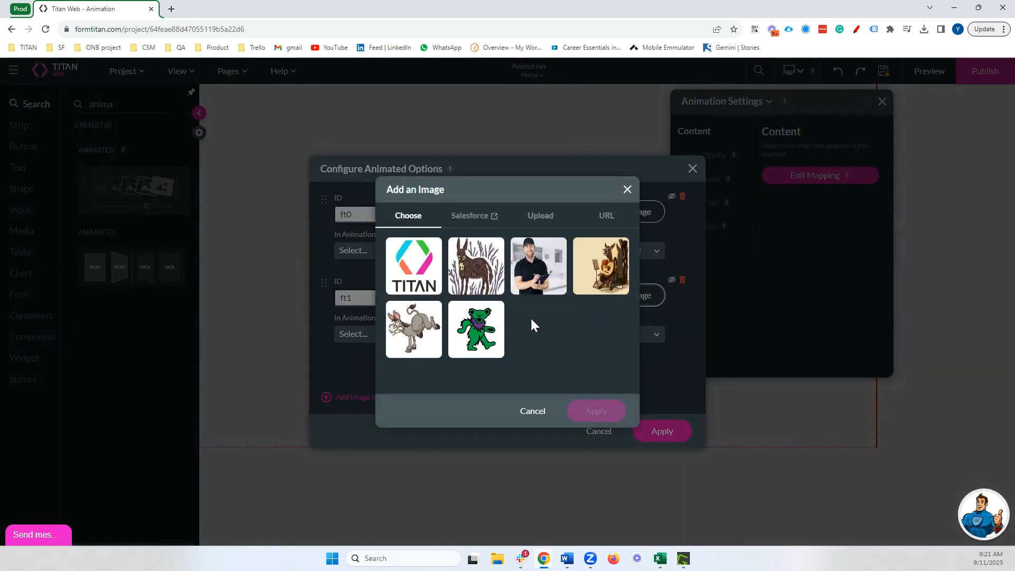
left_click(492, 285)
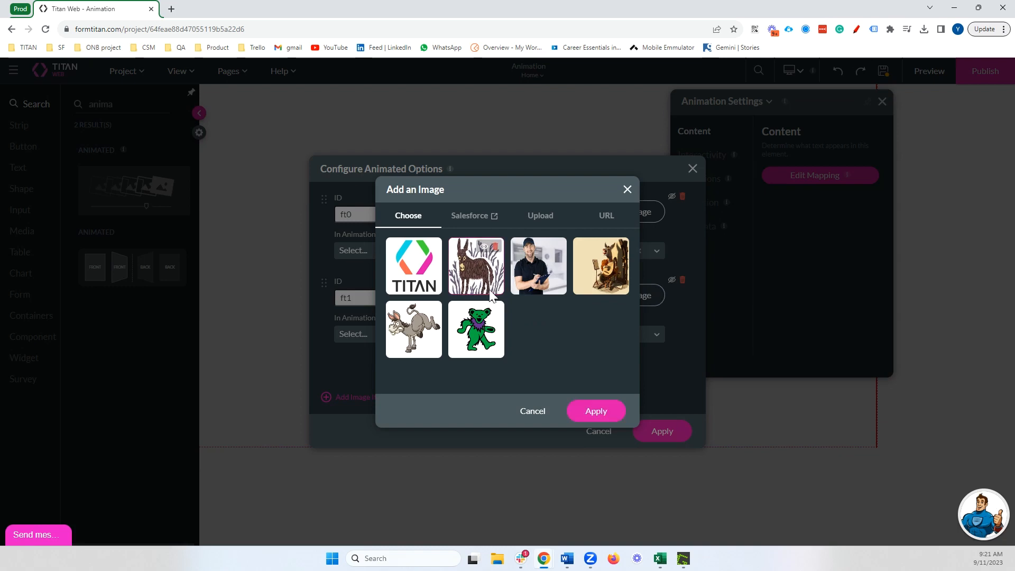
left_click(588, 413)
- Set the second image item's in animation to Flip and apply the animated options
left_click(400, 337)
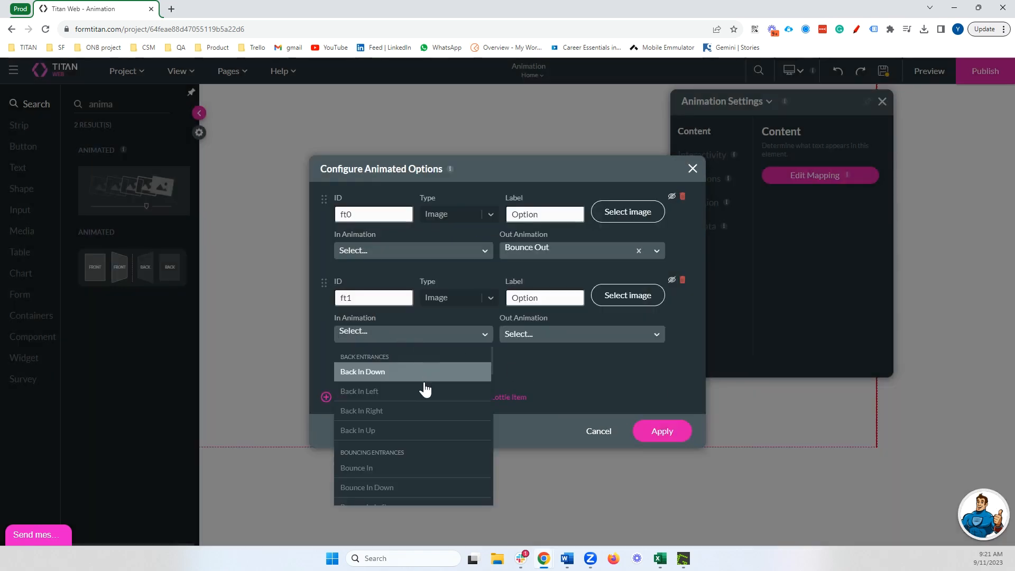
scroll(421, 386, "down", 3)
scroll(436, 404, "down", 5)
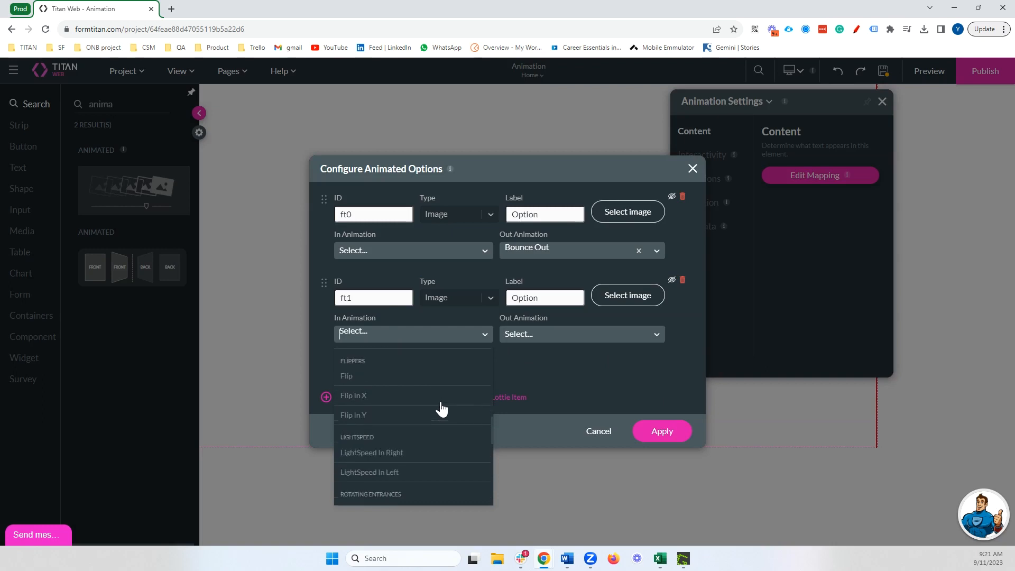
left_click(367, 410)
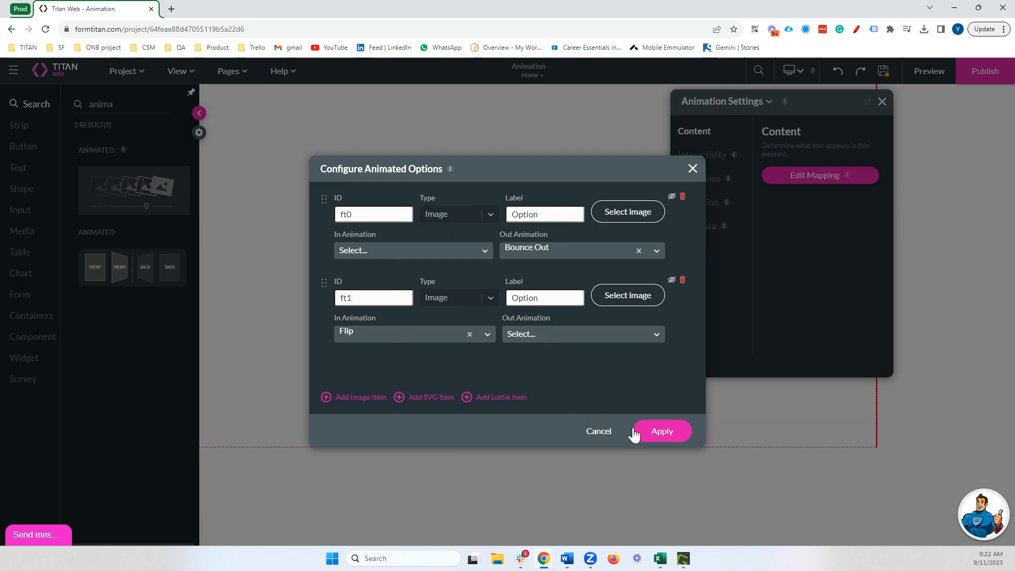
left_click(662, 431)
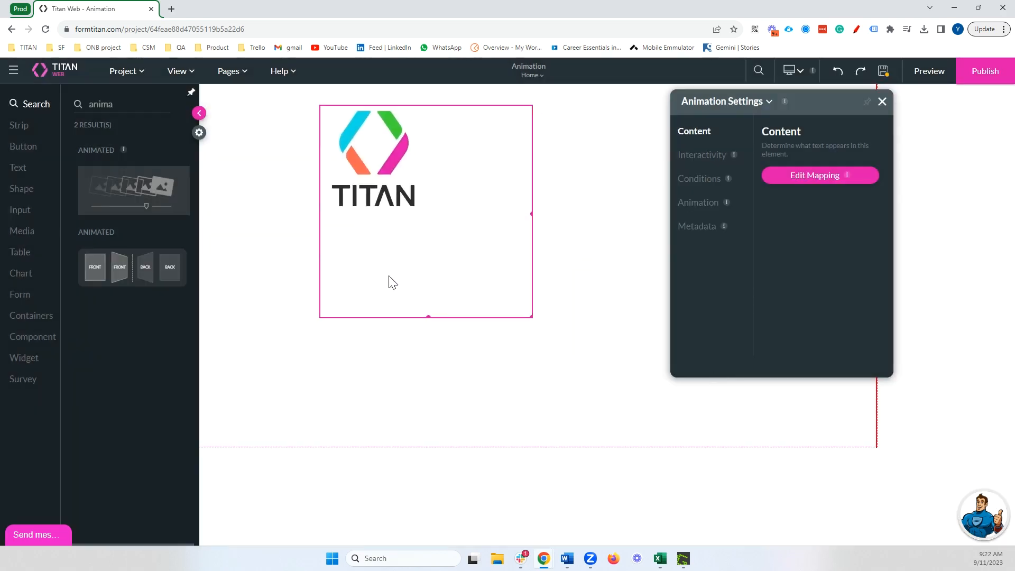
- Place a primary button below the animation element and label it "Change Image"
left_click(23, 146)
left_click_drag(121, 134, 428, 355)
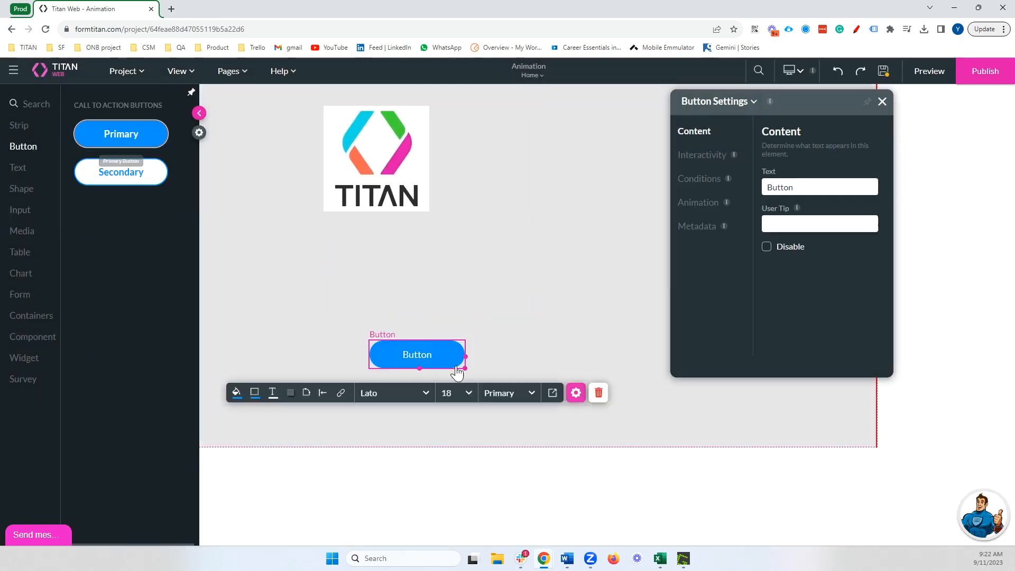
double_click(428, 359)
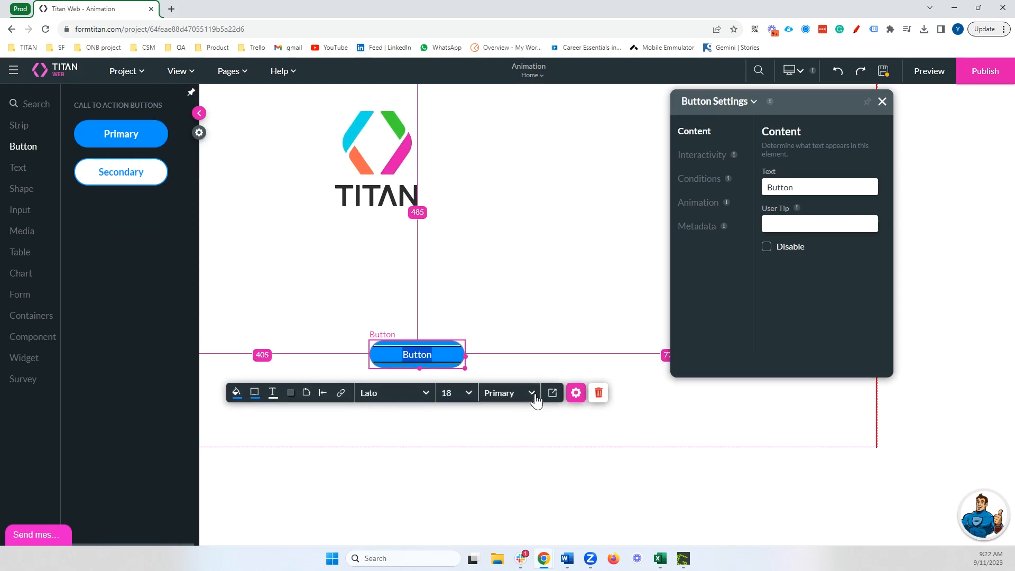
type("Change Image")
- Start the Change Image button's on-click action flow with an Animation Interactivity node
left_click(341, 392)
left_click(193, 258)
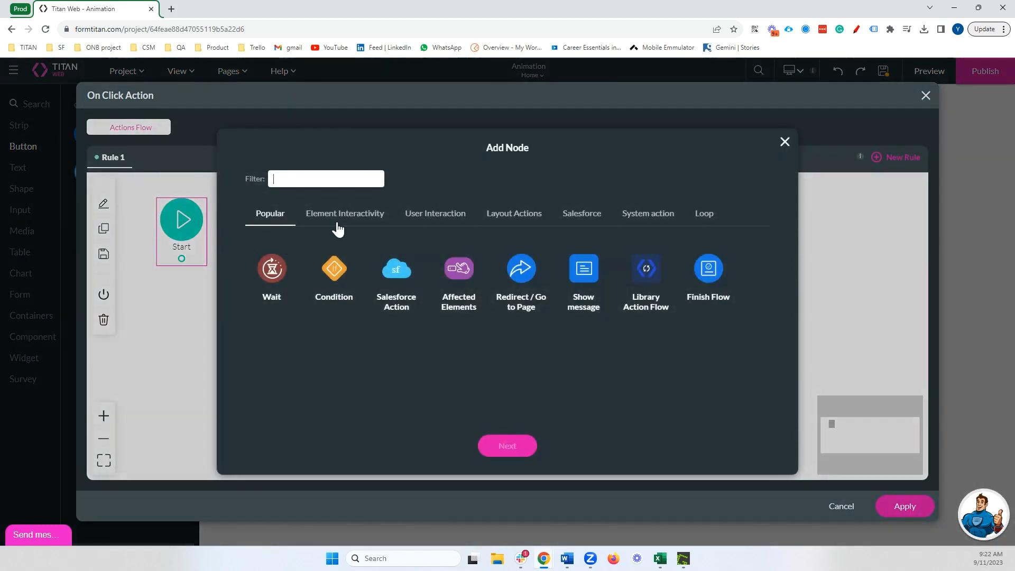
left_click(337, 224)
left_click(337, 183)
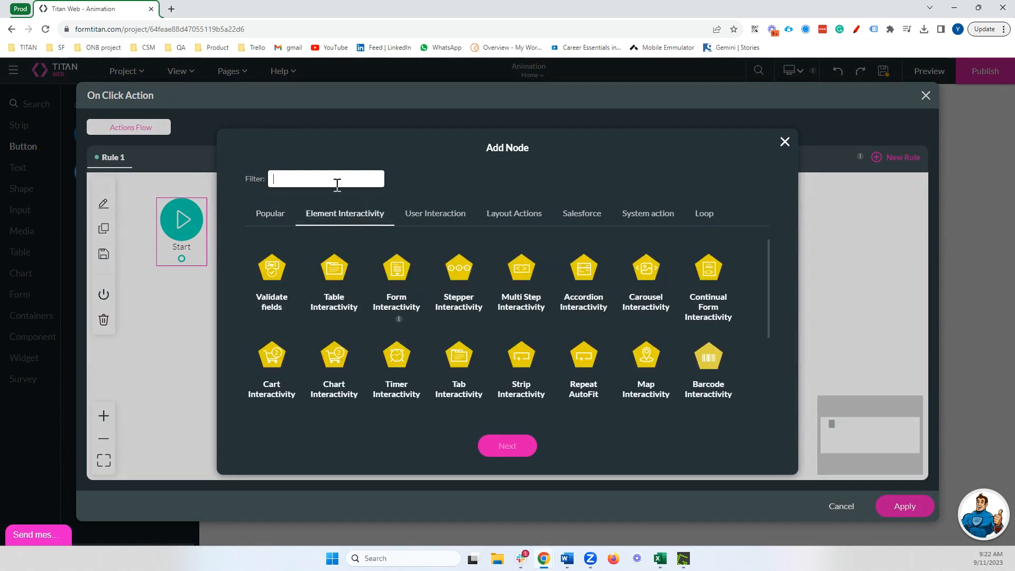
type("anim")
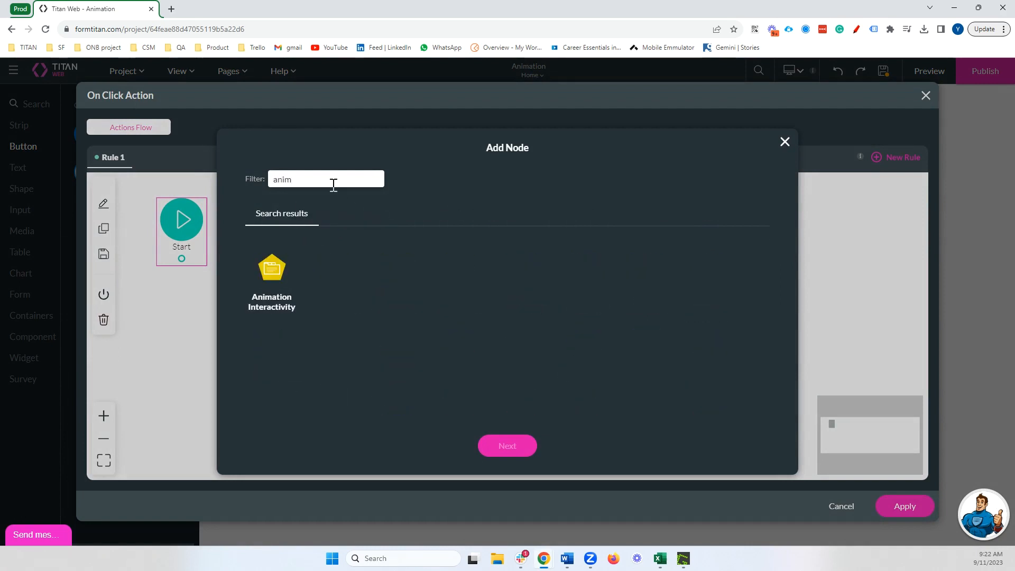
left_click(289, 274)
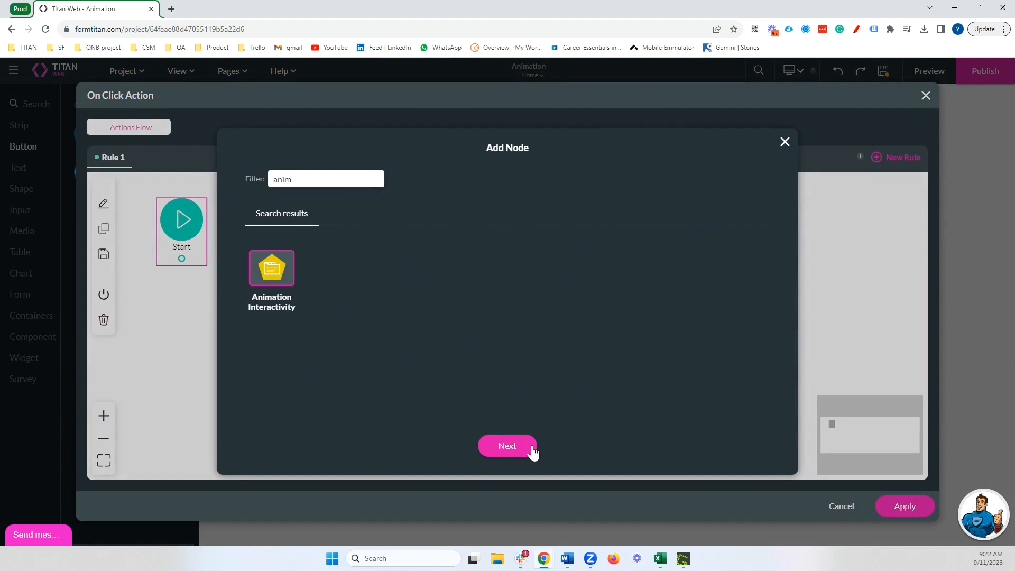
left_click(533, 452)
- Configure the node to run Next Step on the [Animation] element, tag it "Next Image", insert it and apply the flow
left_click(414, 189)
left_click(389, 235)
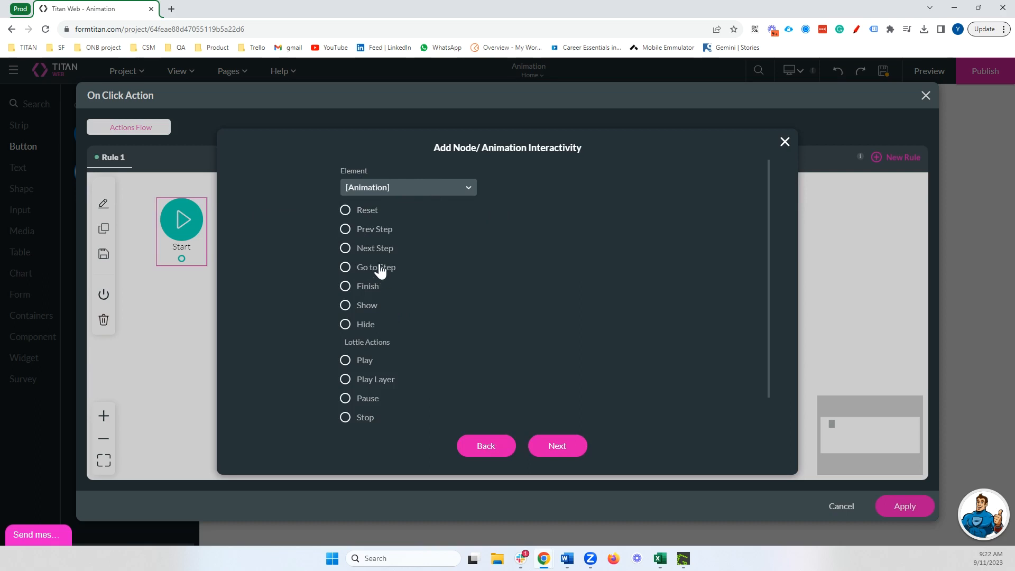
left_click(368, 253)
left_click(554, 438)
left_click(344, 187)
type("Next Image")
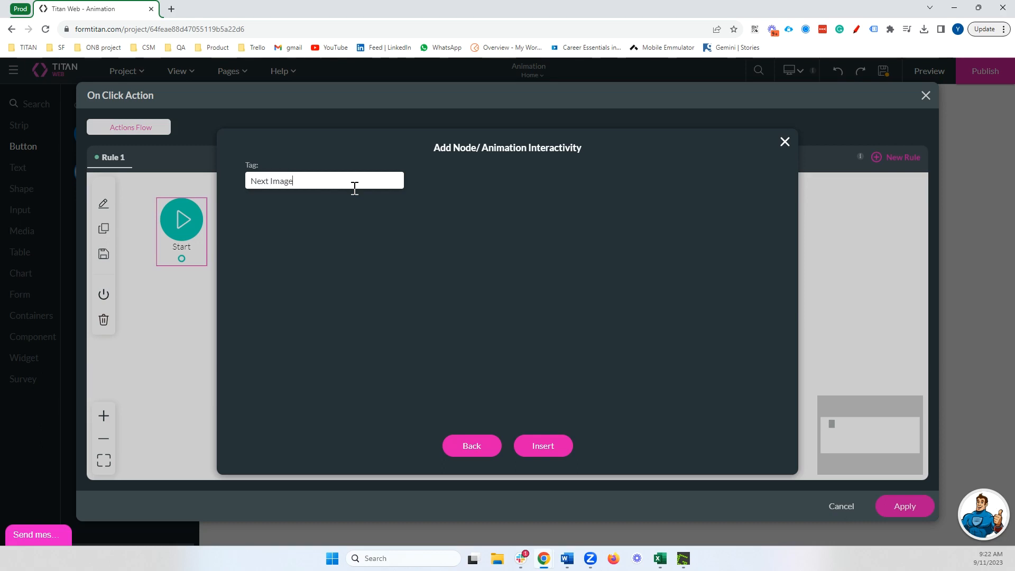
left_click(525, 445)
left_click(893, 506)
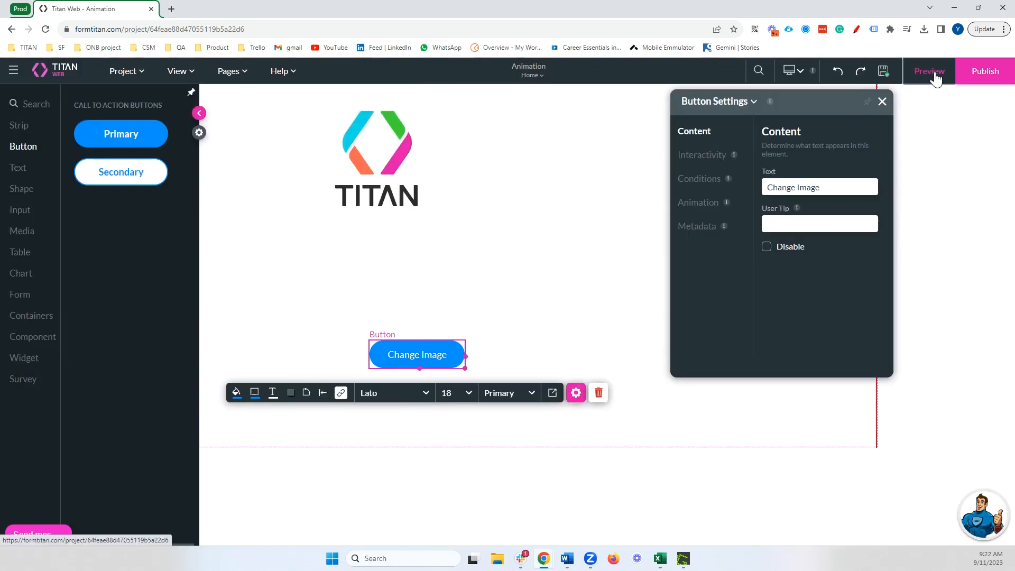
- Preview the page, test the Change Image button, and close the preview
left_click(934, 74)
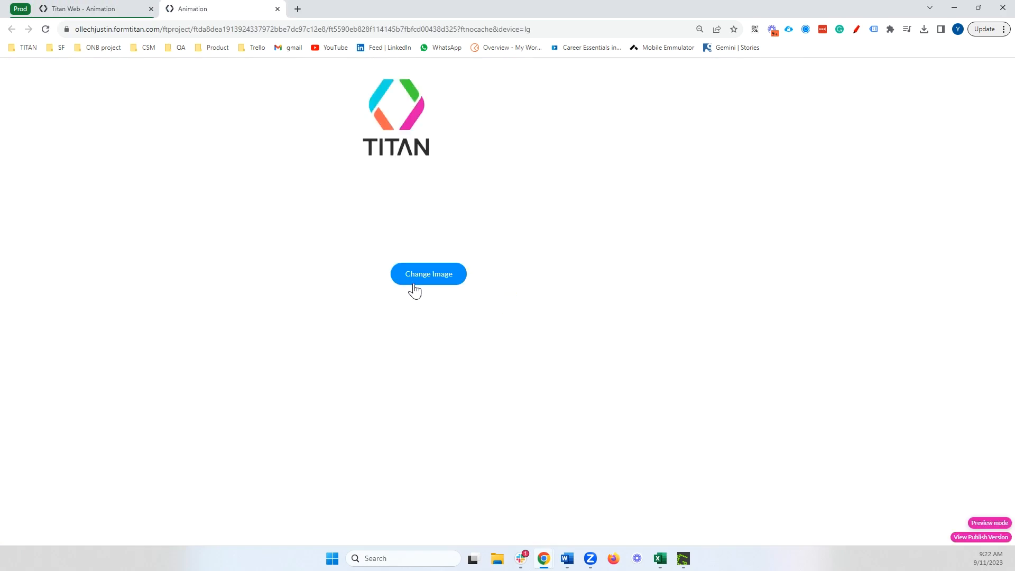
left_click(416, 284)
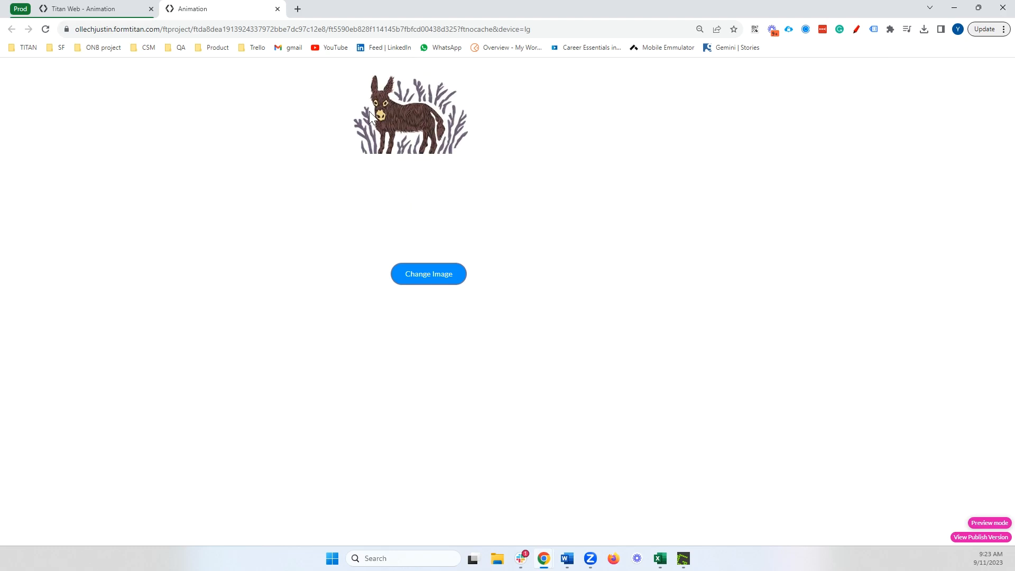
left_click(277, 9)
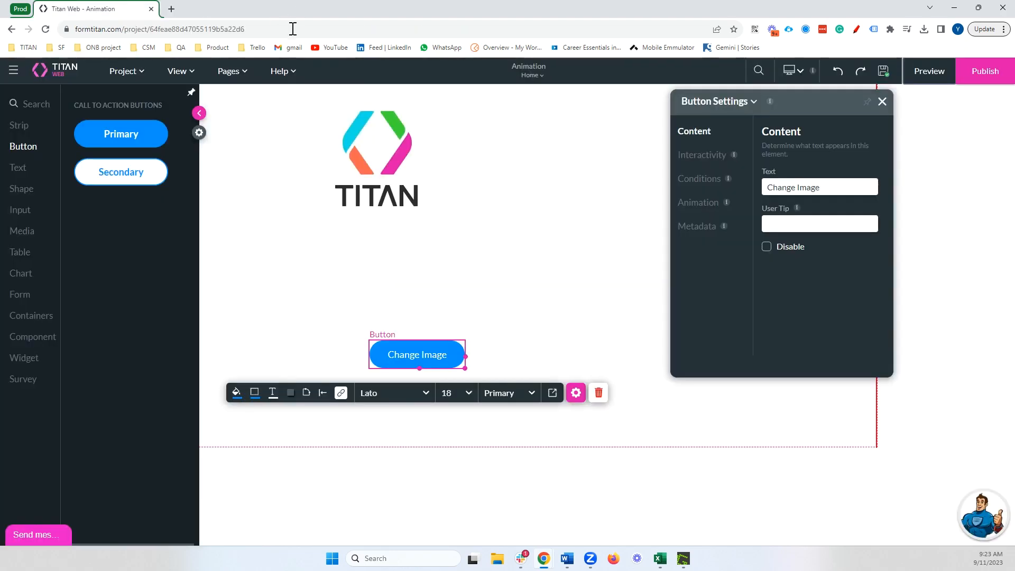
- Open the mapping of the animation element above the Change Image button for editing
left_click(437, 280)
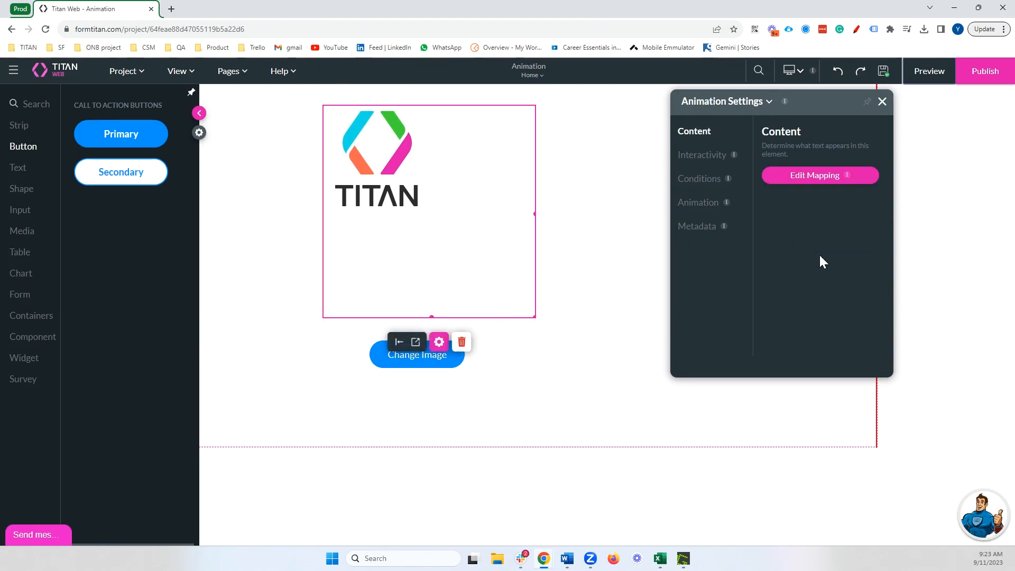
left_click(812, 180)
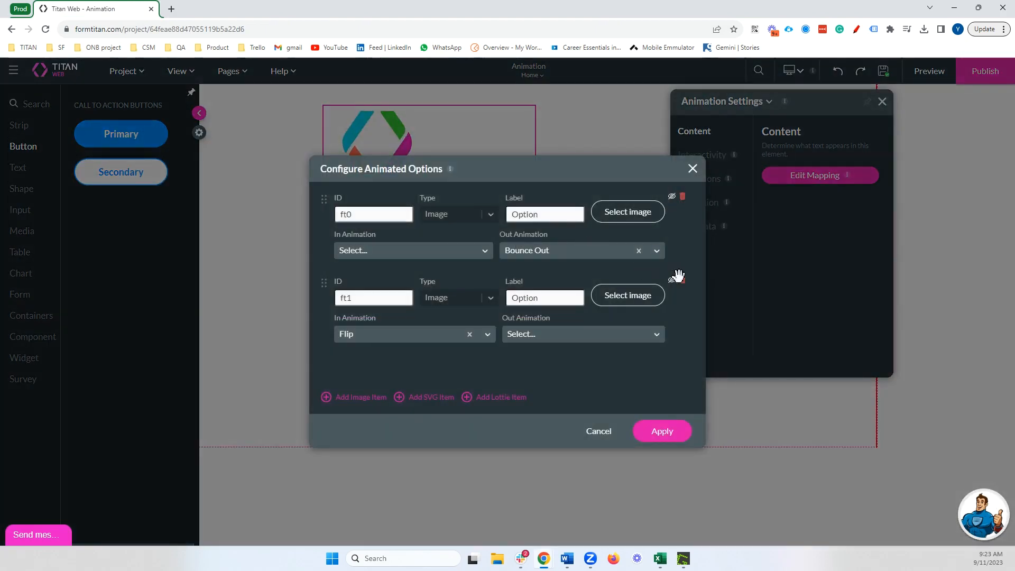
left_click(429, 397)
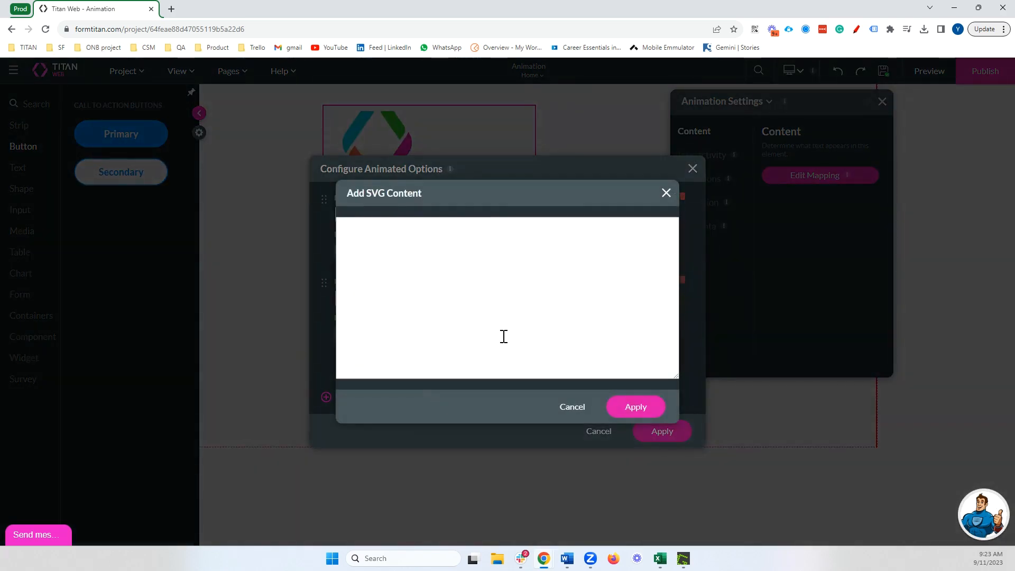
left_click(412, 256)
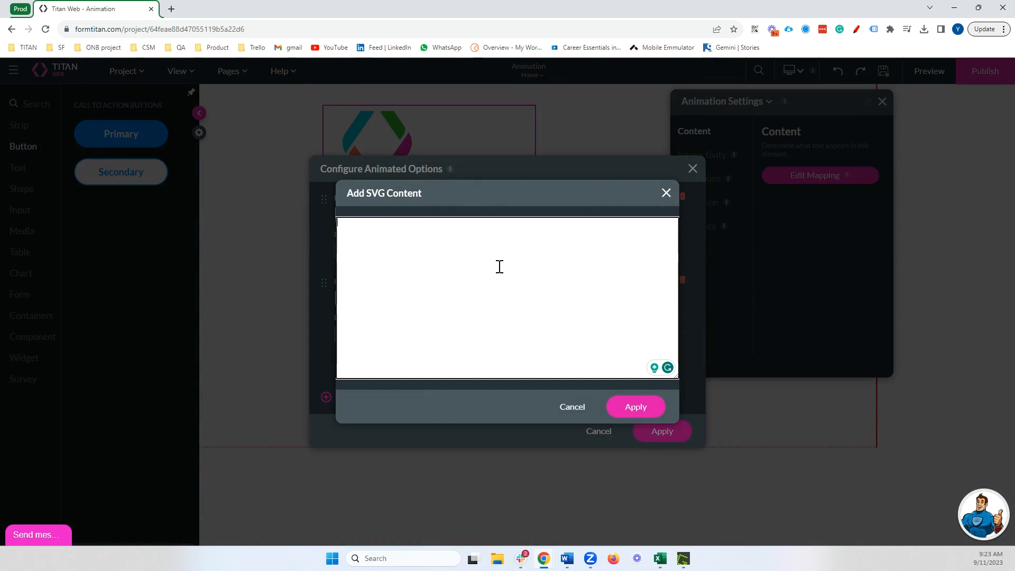
left_click(666, 193)
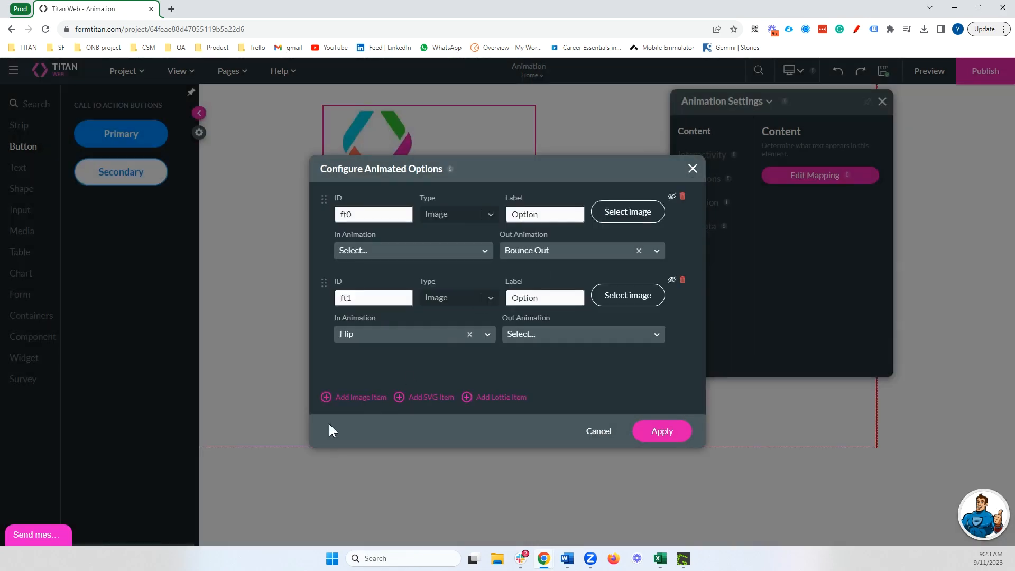
- Delete both image items from the animated options and select Robot Lottie for a new Lottie item
left_click(681, 281)
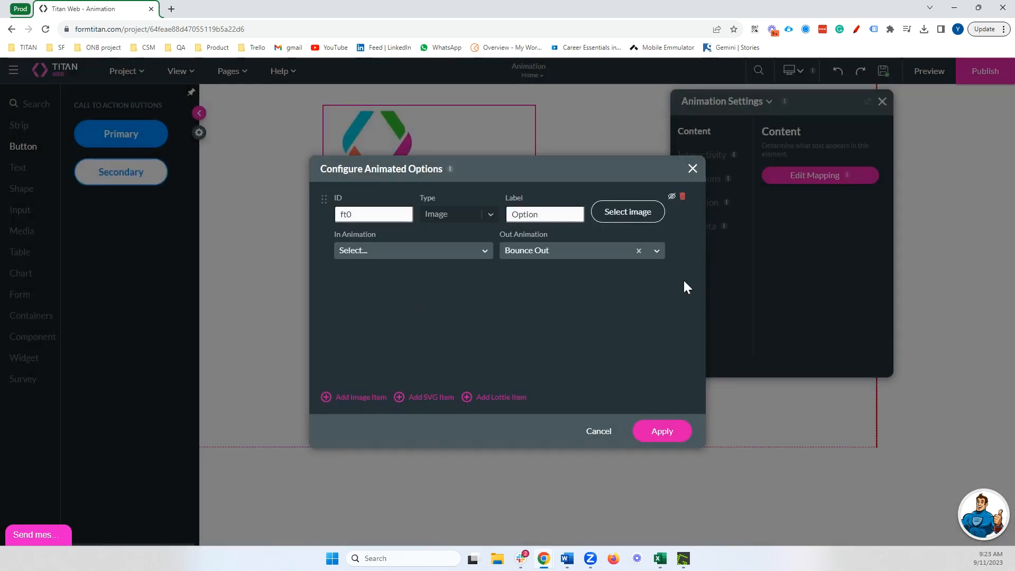
left_click(682, 194)
left_click(487, 398)
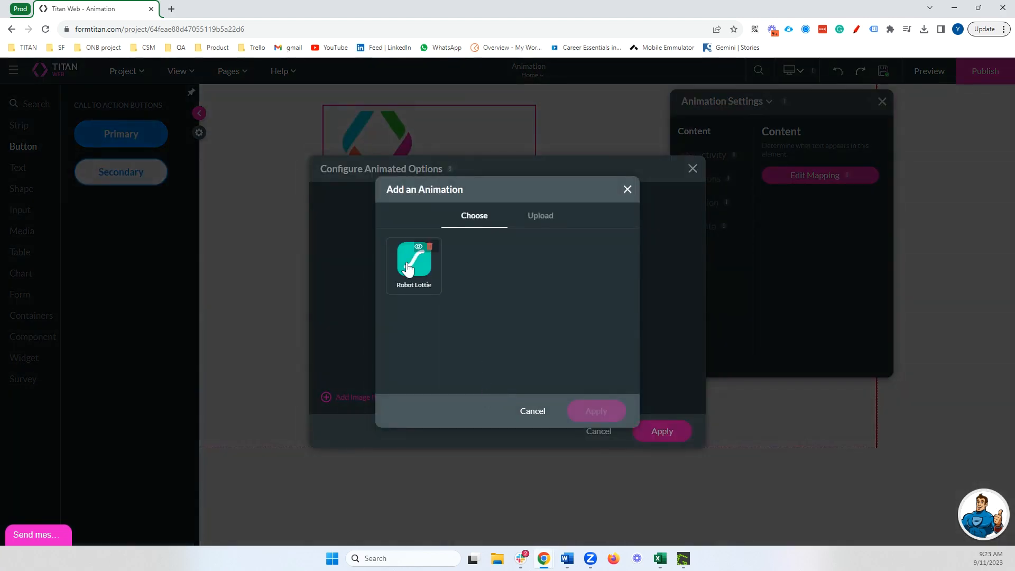
left_click(409, 267)
- Check the option to upload a Lottie JSON file from the computer, but apply the existing Robot Lottie instead
left_click(537, 217)
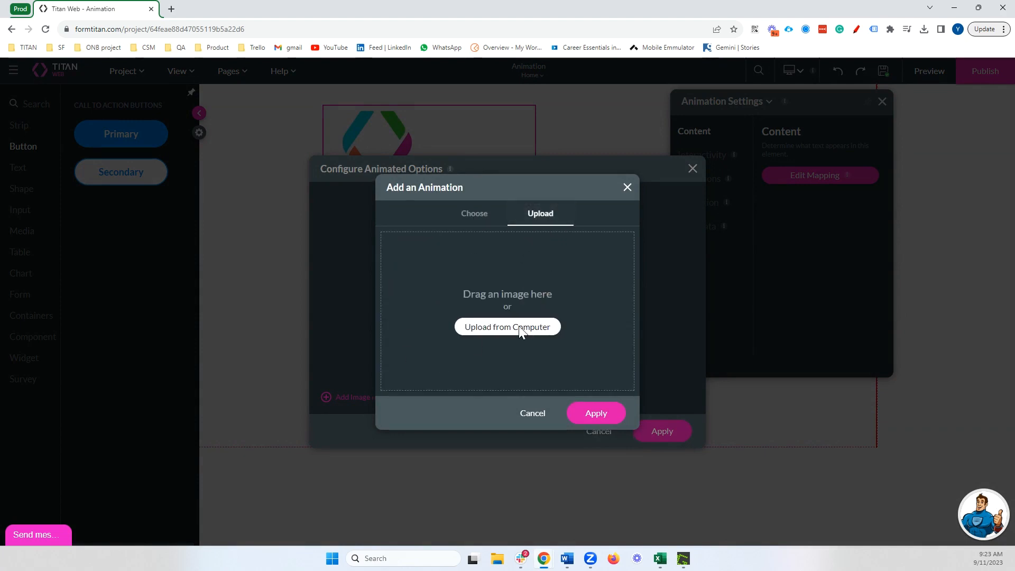
left_click(525, 327)
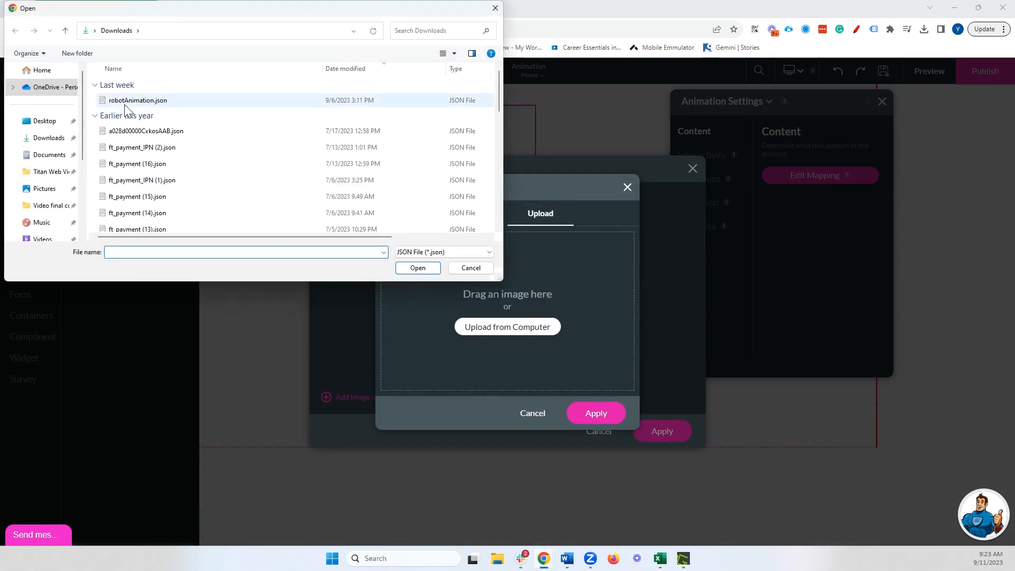
left_click(472, 269)
left_click(473, 218)
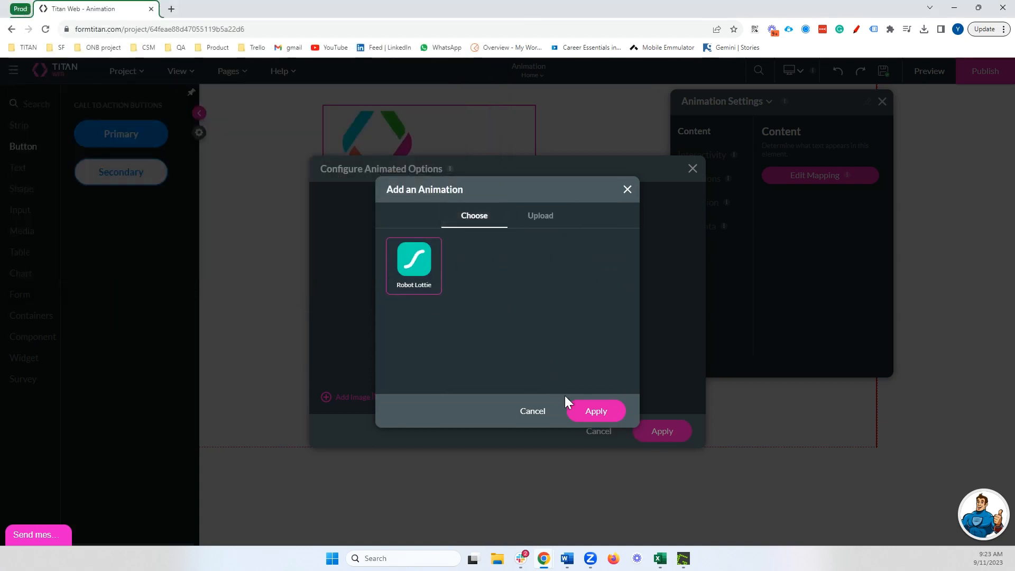
left_click(594, 411)
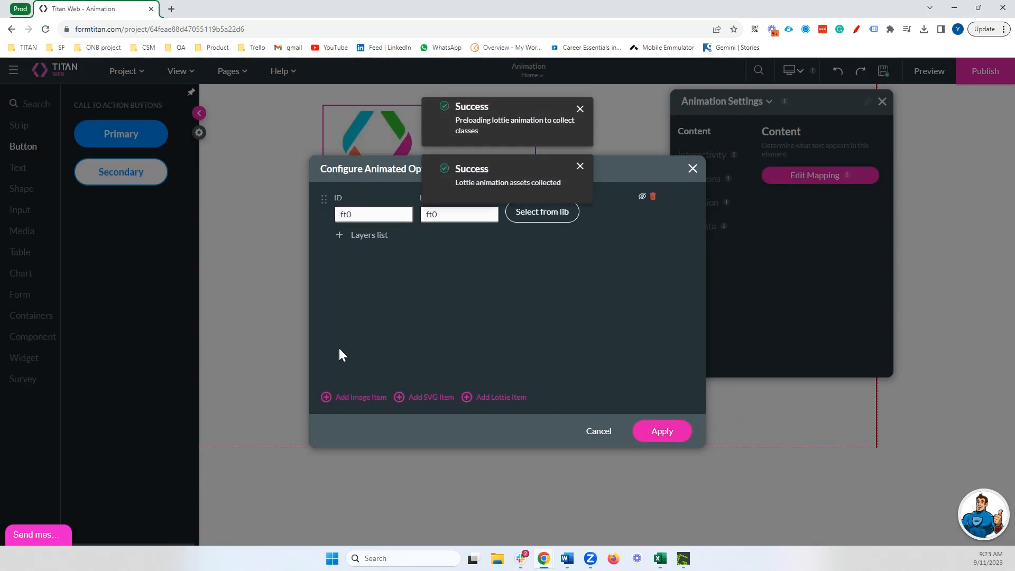
- Examine the Lottie item's layers list, including each layer's ID, label and Loop setting, and collapse it
left_click(365, 239)
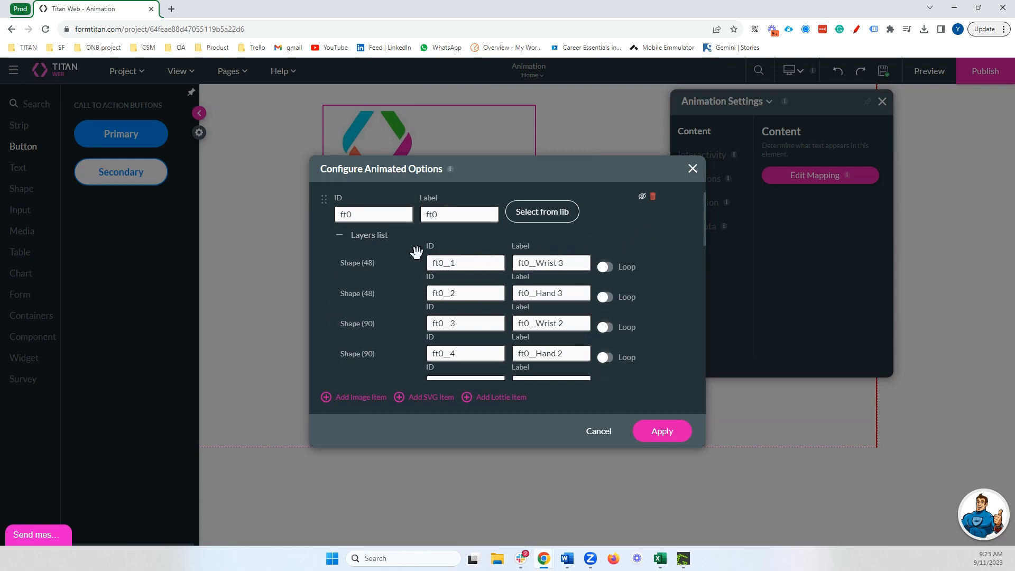
scroll(560, 266, "down", 1)
scroll(560, 263, "up", 1)
scroll(561, 264, "down", 1)
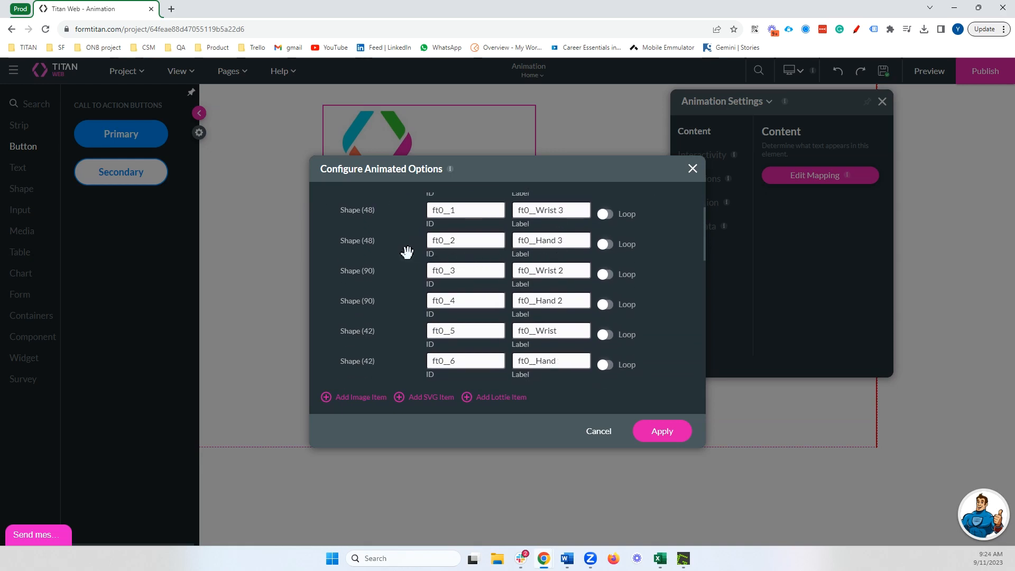
scroll(464, 256, "down", 5)
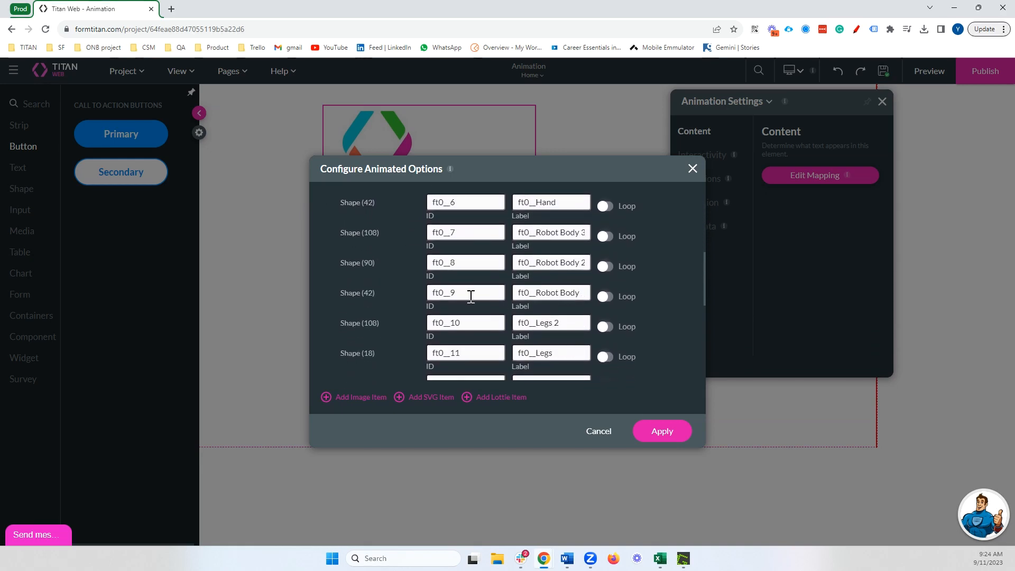
scroll(549, 294, "down", 9)
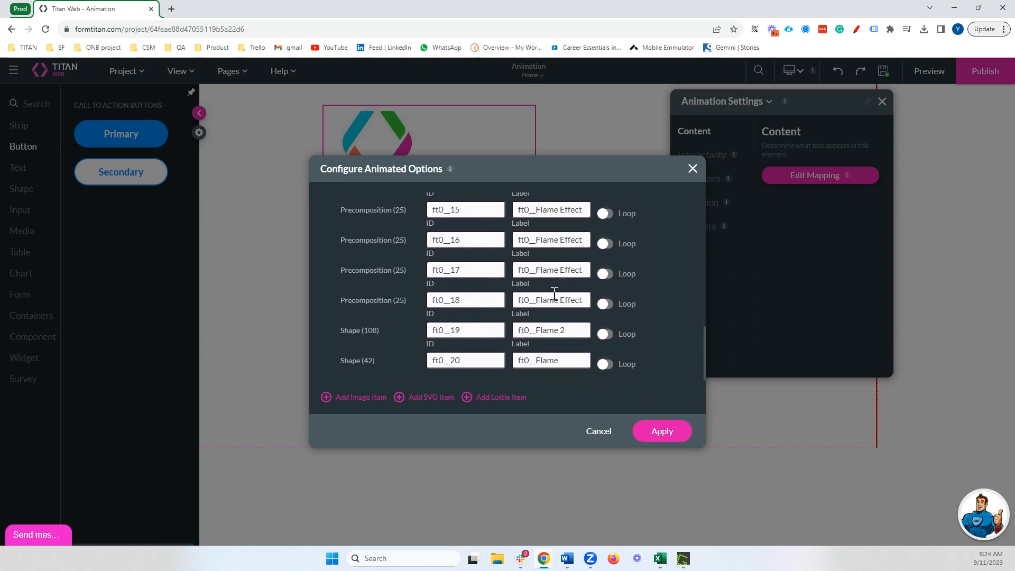
scroll(565, 296, "up", 15)
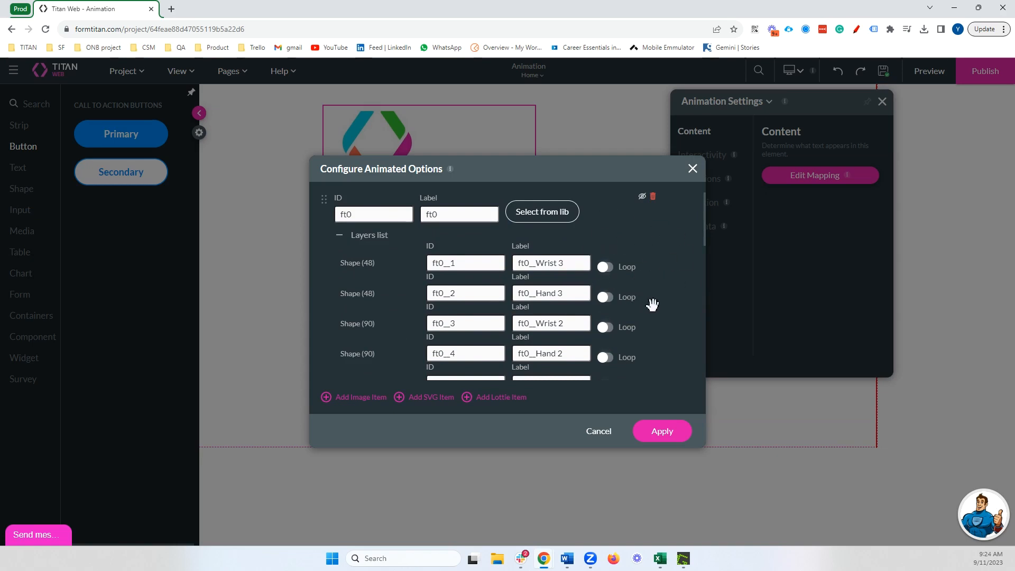
scroll(465, 271, "down", 1)
scroll(590, 288, "down", 8)
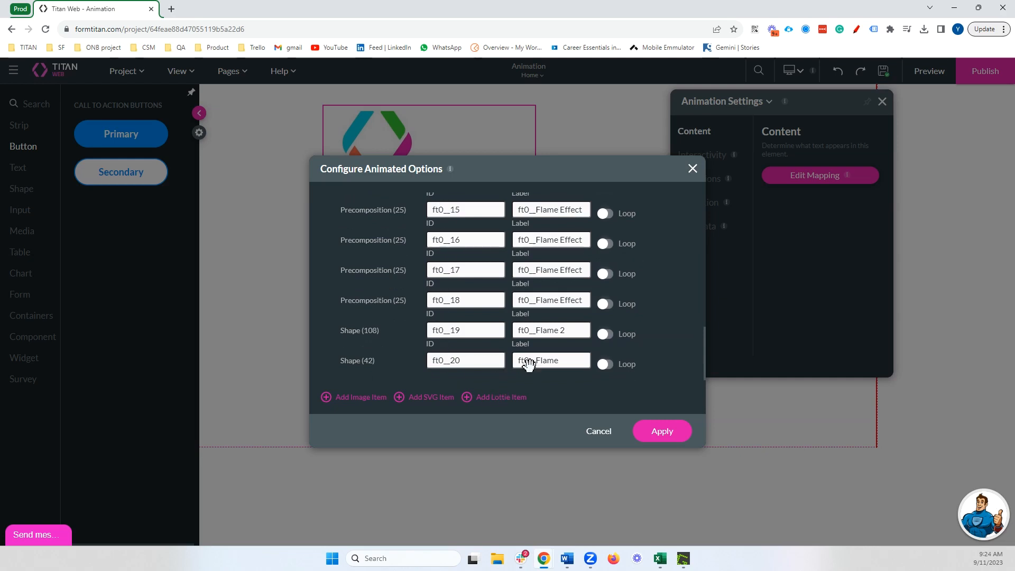
scroll(543, 340, "up", 10)
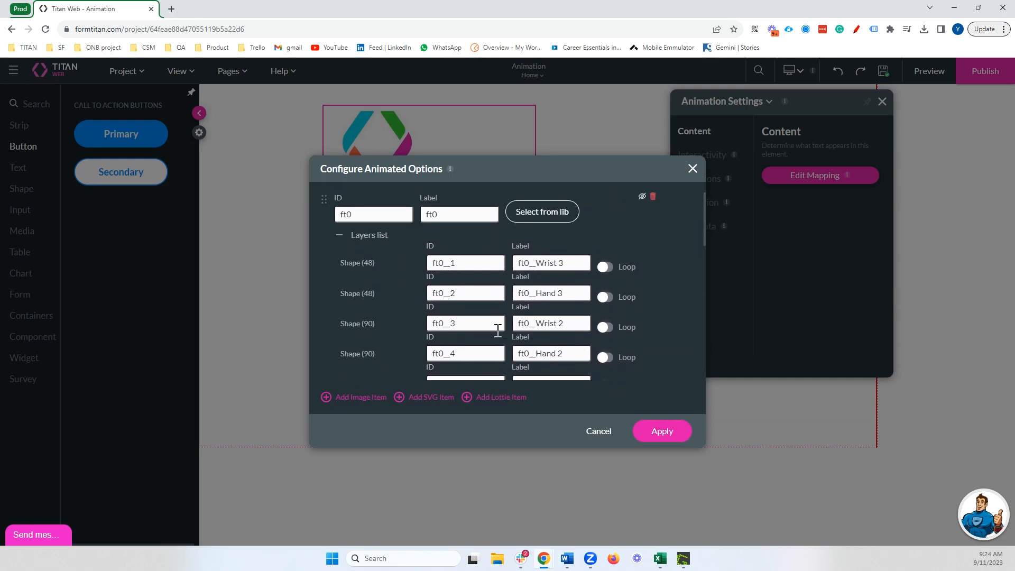
left_click(371, 237)
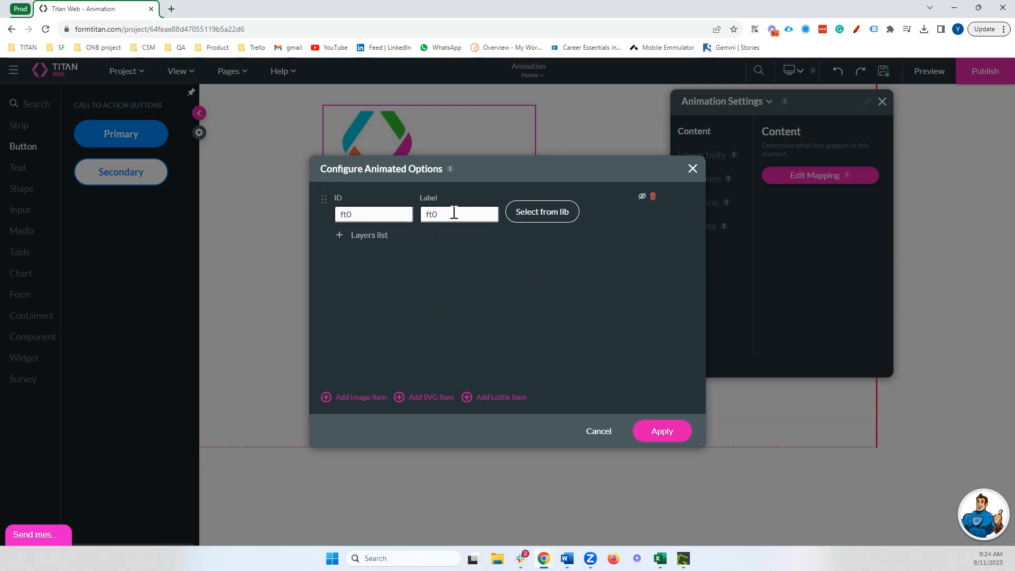
- Apply the animated options so the animation element uses the Robot Lottie item
left_click_drag(443, 214, 415, 210)
left_click(467, 297)
left_click(665, 432)
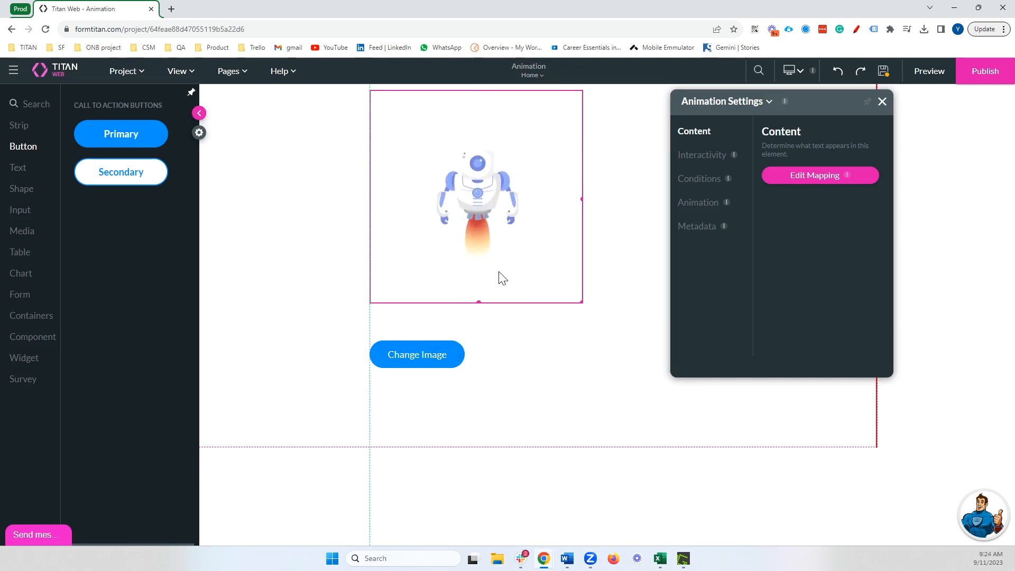
- Open the Next Image node in the Change Image button's on-click action flow for editing and review its actions
left_click(410, 361)
left_click(341, 392)
double_click(263, 288)
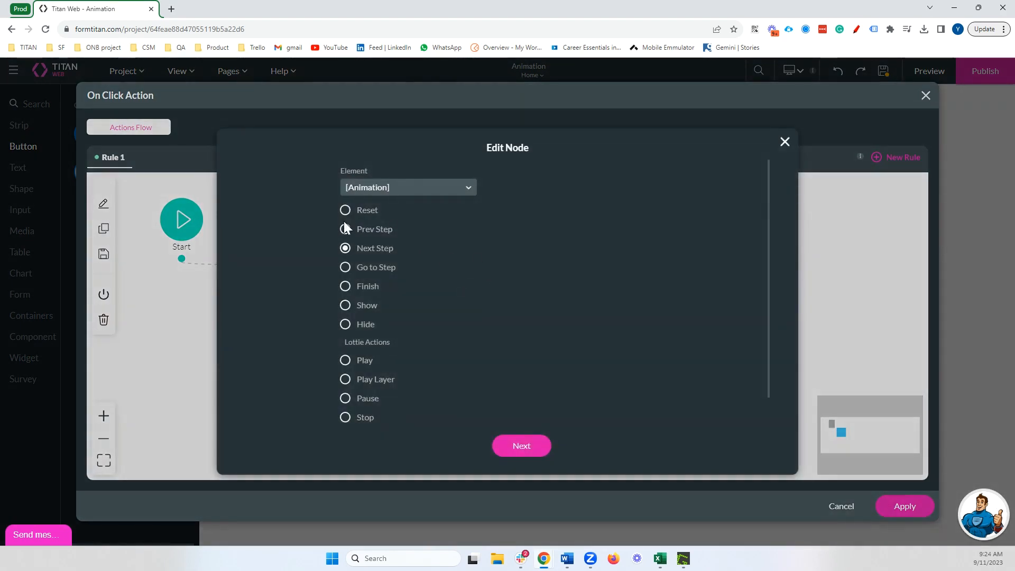
scroll(426, 317, "down", 1)
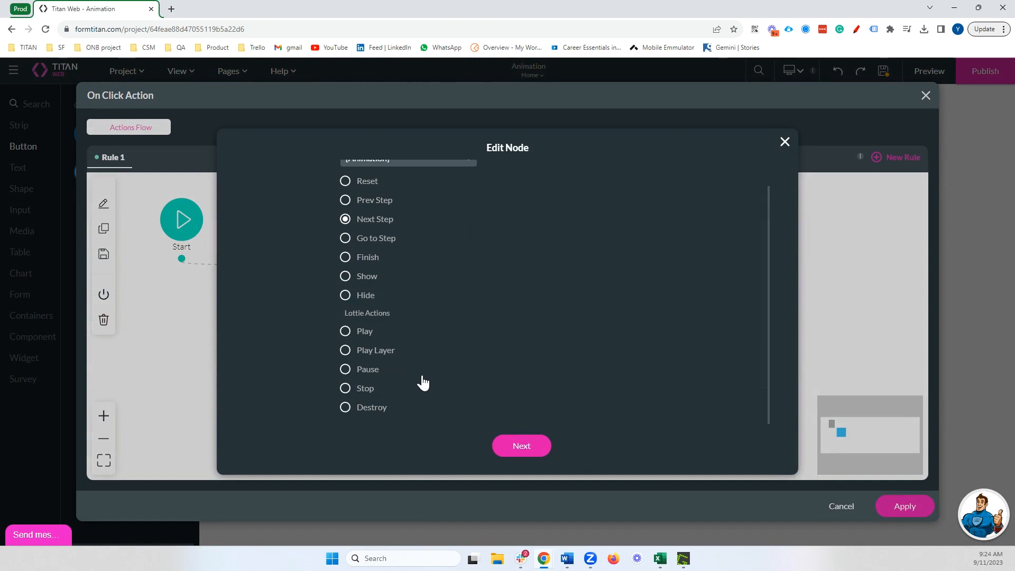
scroll(416, 370, "up", 1)
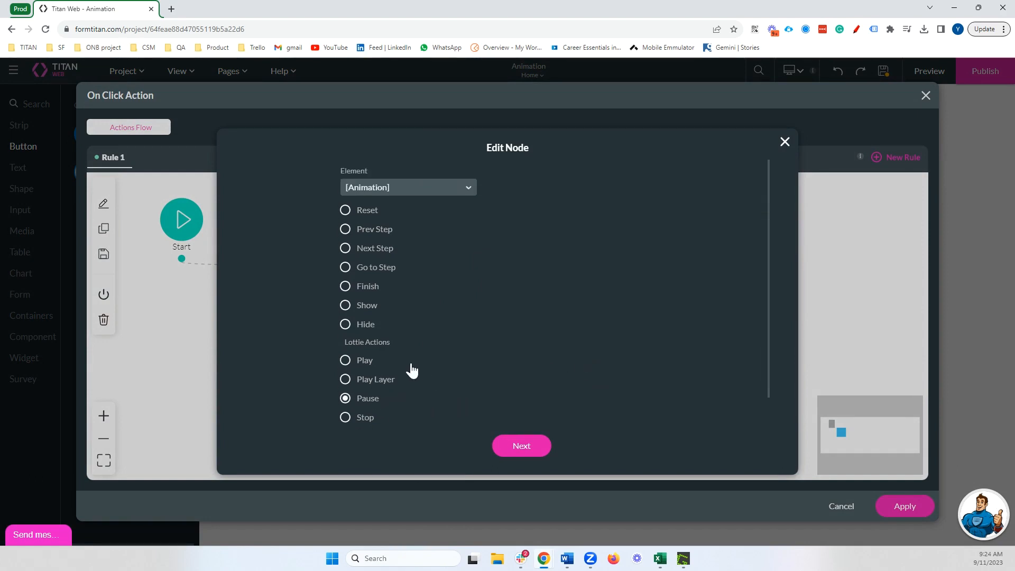
- Try the Play Layer action with animation ft0 and look through its available layers
left_click(366, 380)
scroll(378, 347, "down", 2)
left_click(377, 345)
left_click(376, 365)
left_click(427, 347)
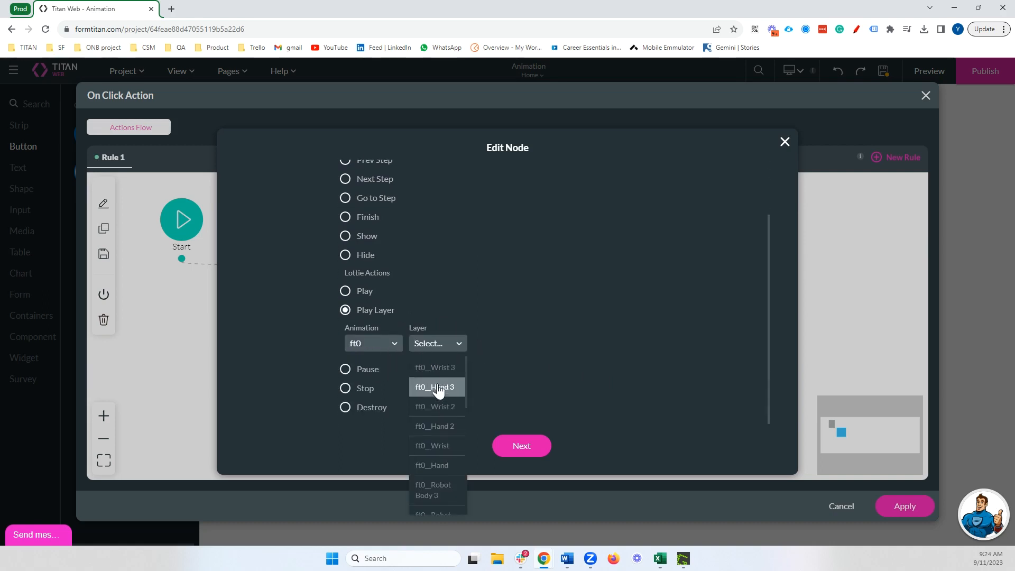
left_click(515, 356)
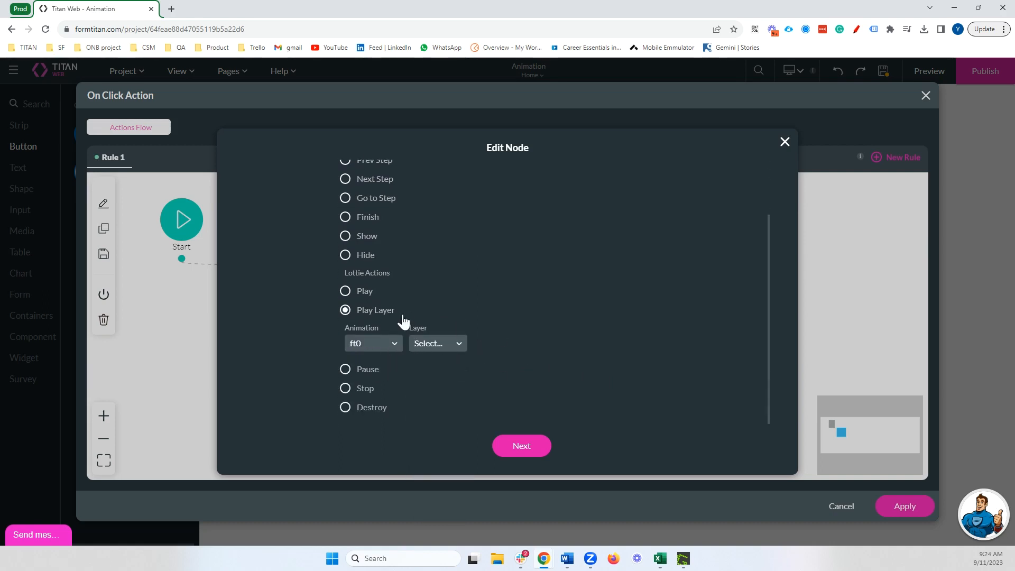
- Set the node to the Pause Lottie action, apply the flow, and relabel the Change Image button "Pause"
left_click(346, 295)
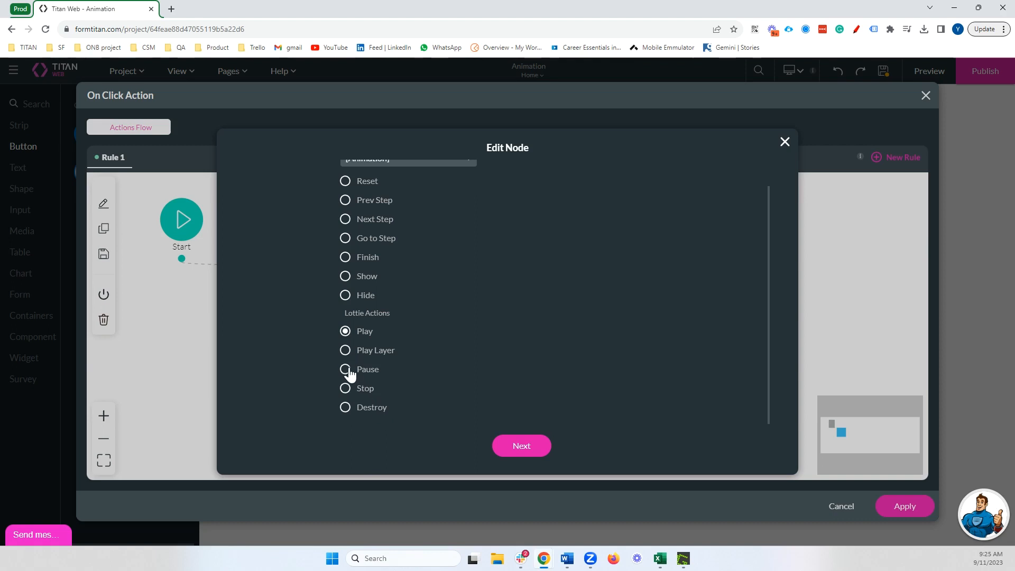
left_click(527, 446)
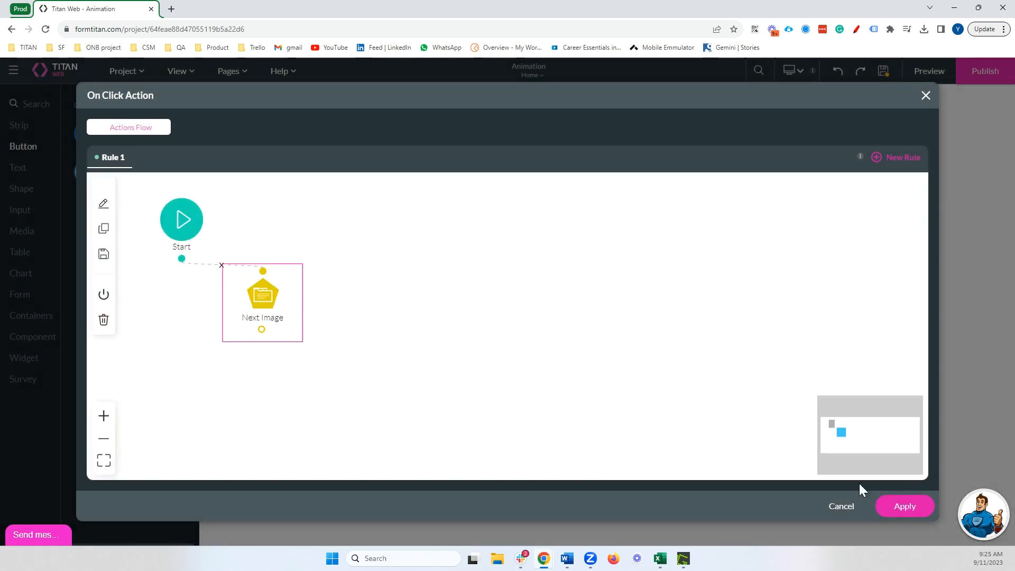
left_click(909, 506)
double_click(425, 363)
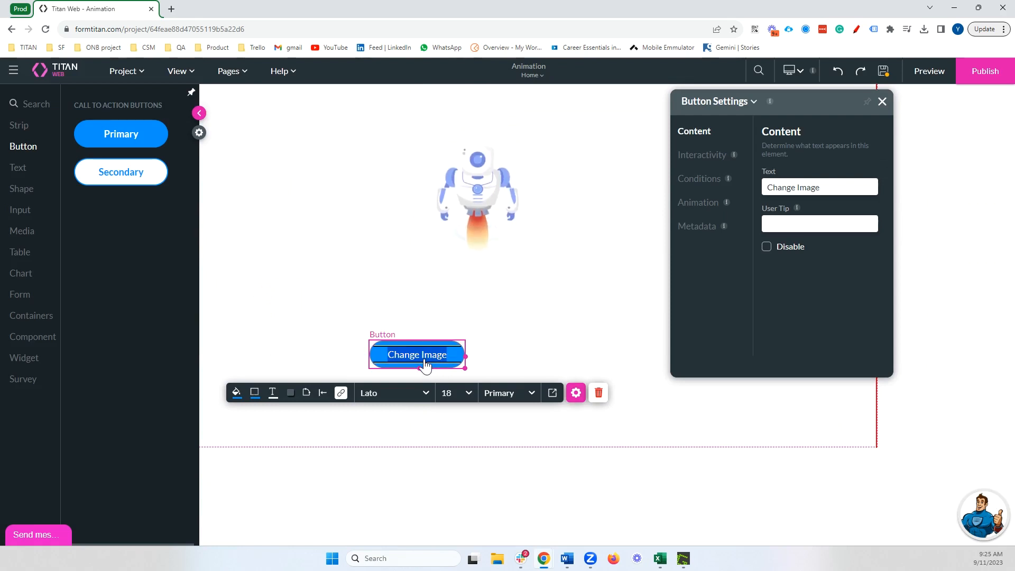
type("Pause")
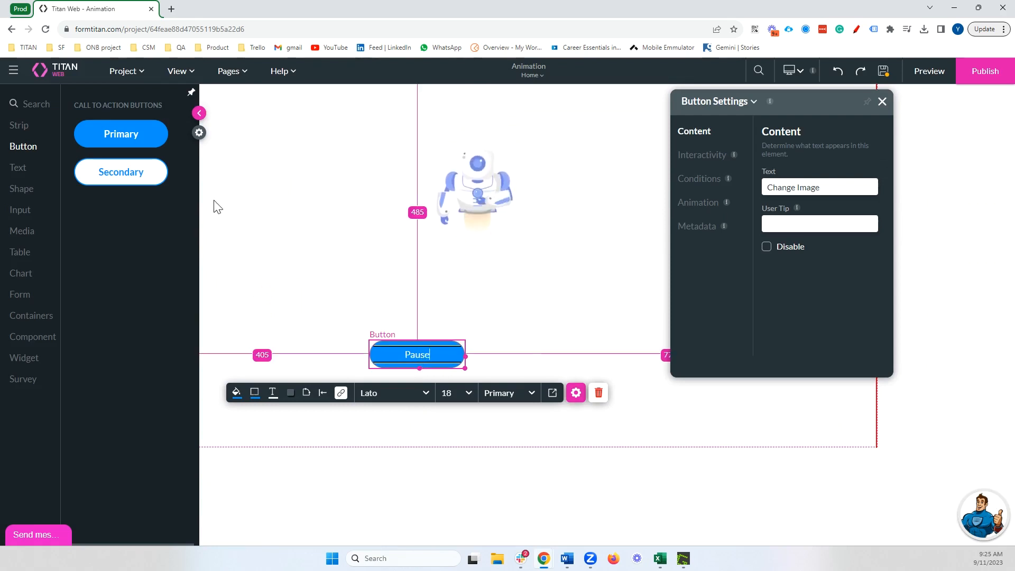
- Add a Secondary button beside the Pause button, level with it, and label it "Pause"
left_click_drag(121, 171, 551, 362)
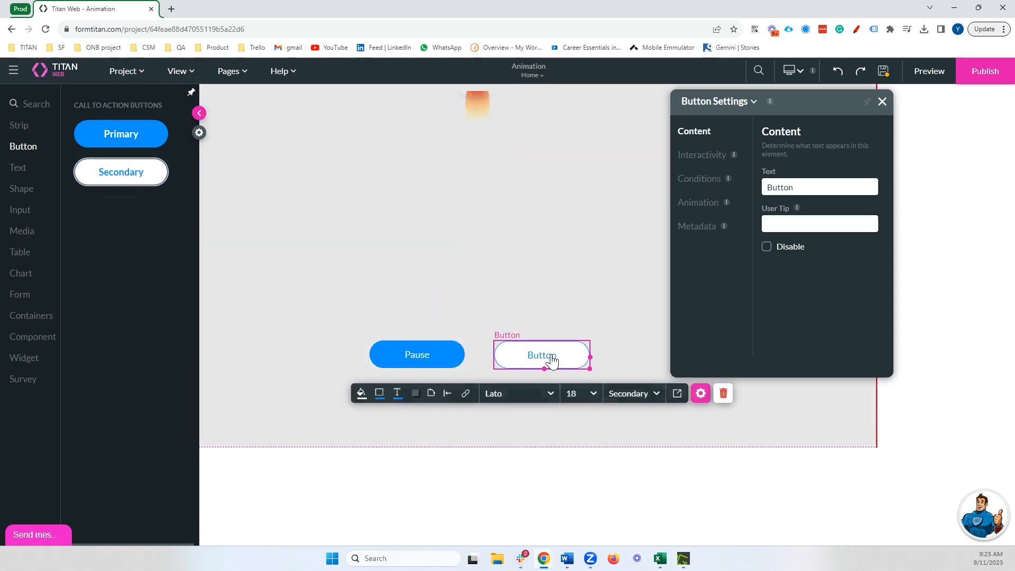
double_click(553, 359)
type("Pa")
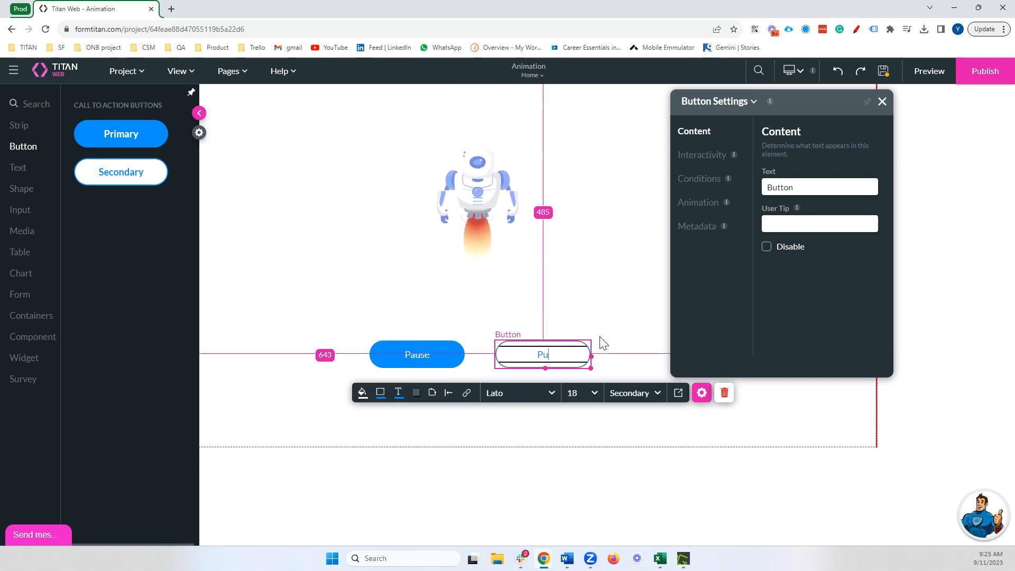
type("use")
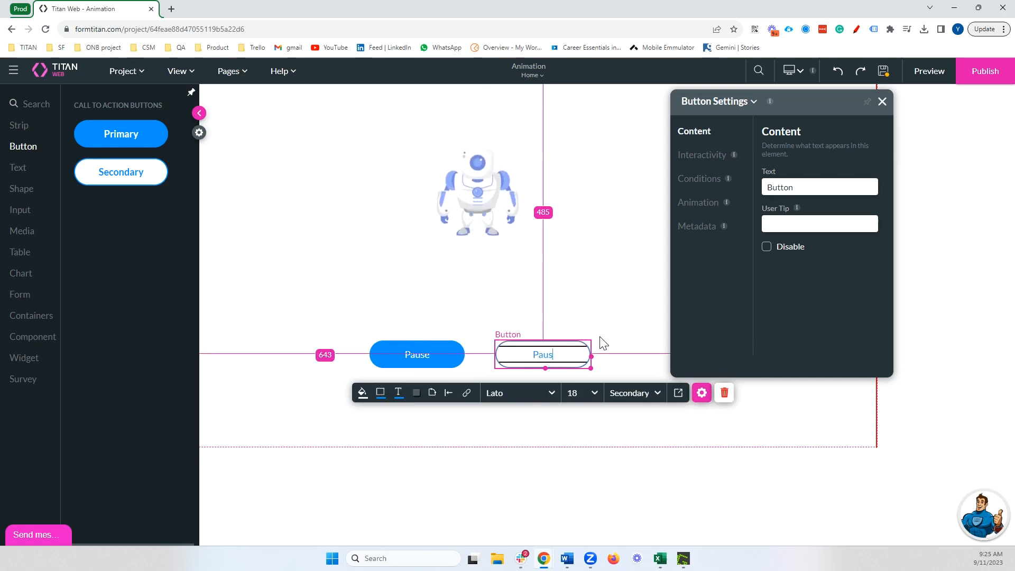
- Start the Secondary button's on-click action flow with an Animation Interactivity node
left_click(466, 392)
left_click(182, 258)
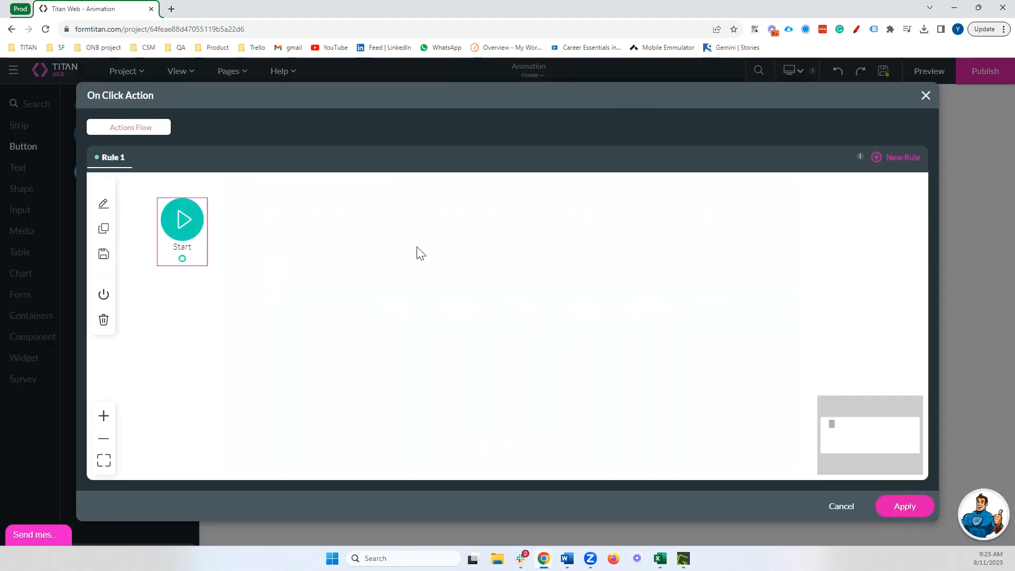
left_click(345, 213)
scroll(658, 349, "down", 2)
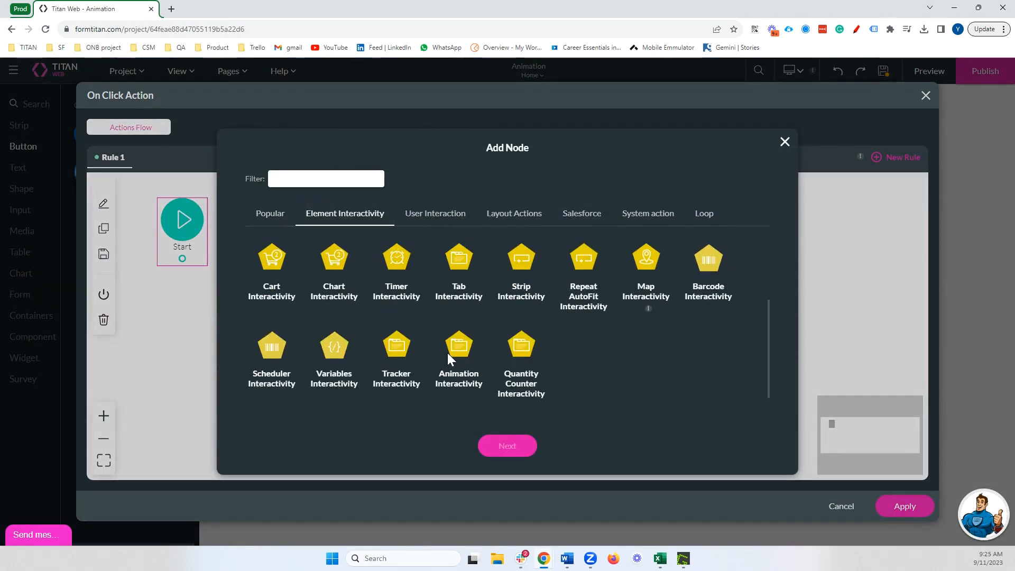
left_click(534, 451)
- Configure the node to run the Play Lottie action on [Animation], tag it "Play", insert it and apply the flow
left_click(414, 188)
left_click(415, 234)
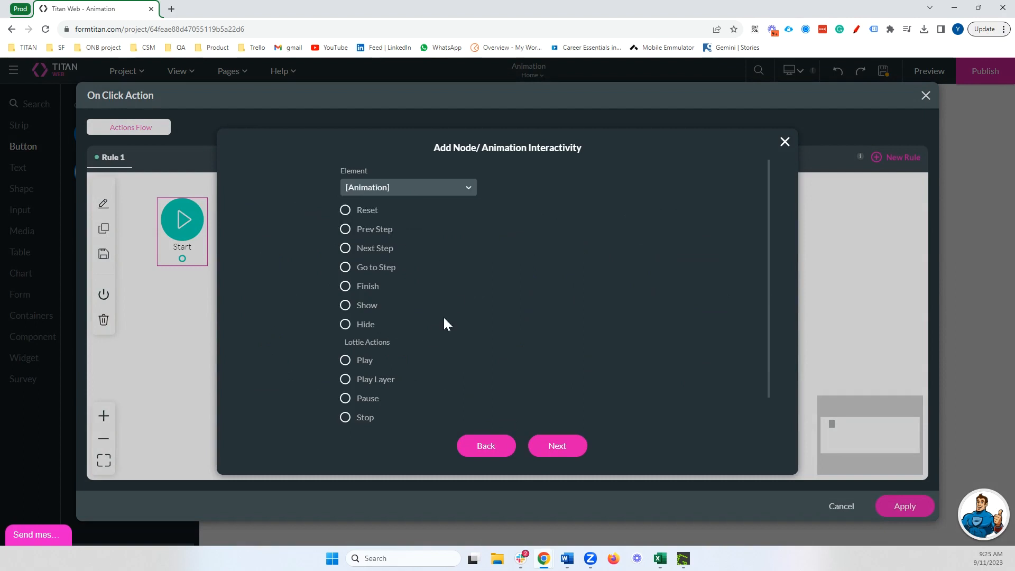
scroll(373, 387, "down", 1)
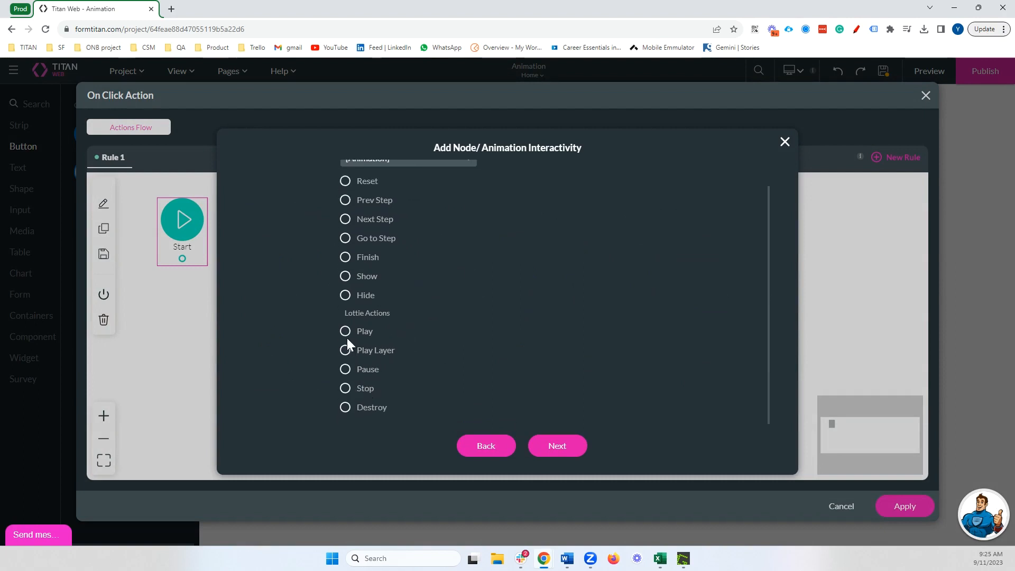
left_click(569, 451)
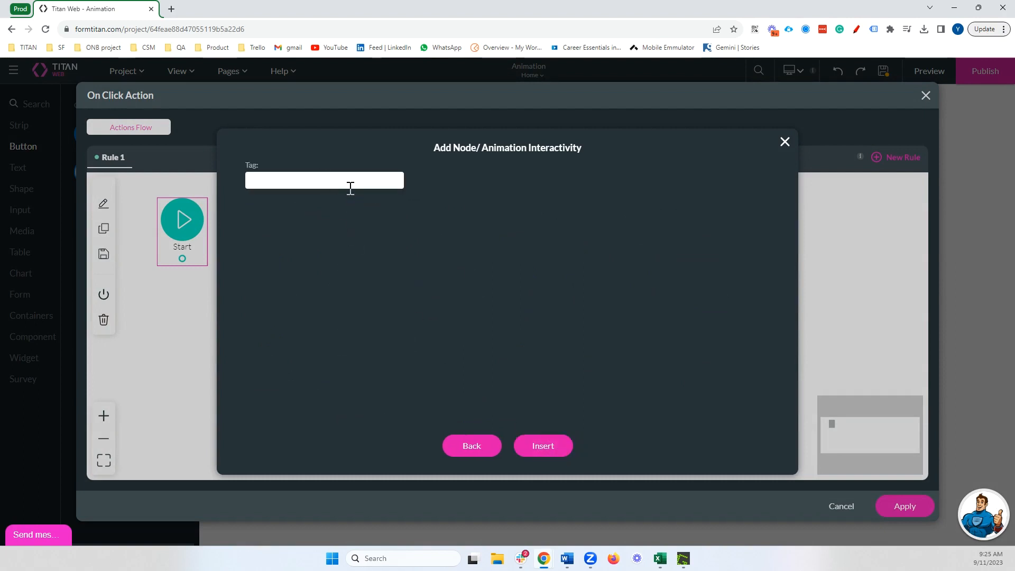
type("Play")
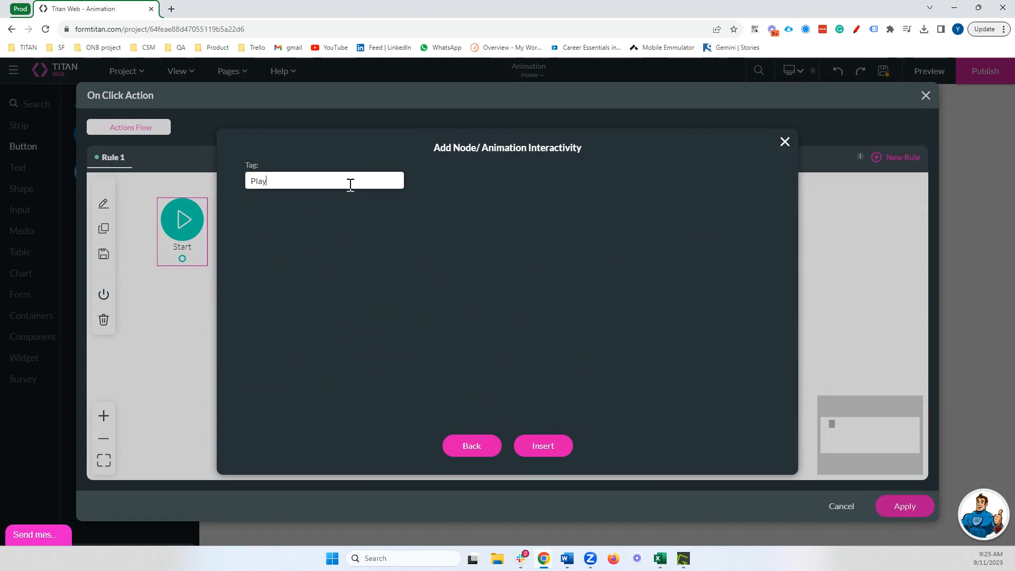
left_click(543, 446)
left_click(904, 505)
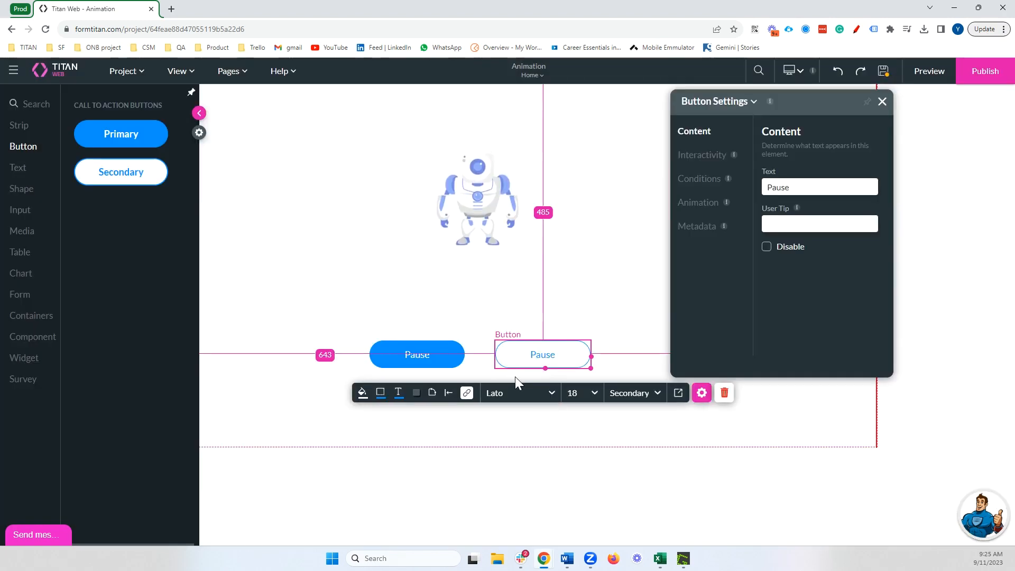
- Relabel the Secondary button "Play"
double_click(542, 360)
type("Play")
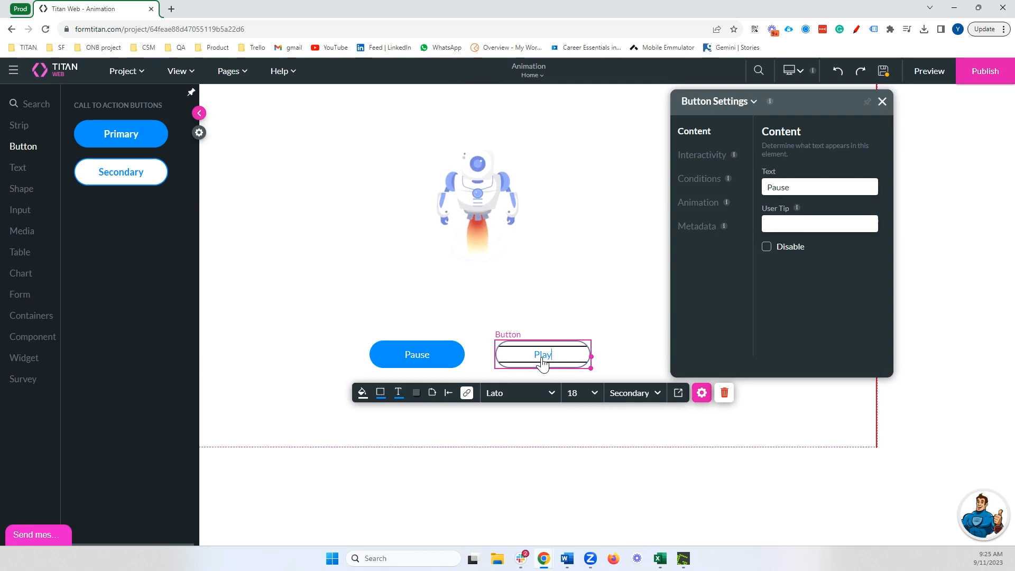
- Save the project and preview the page, testing the Pause and Play buttons on the robot animation
left_click(882, 71)
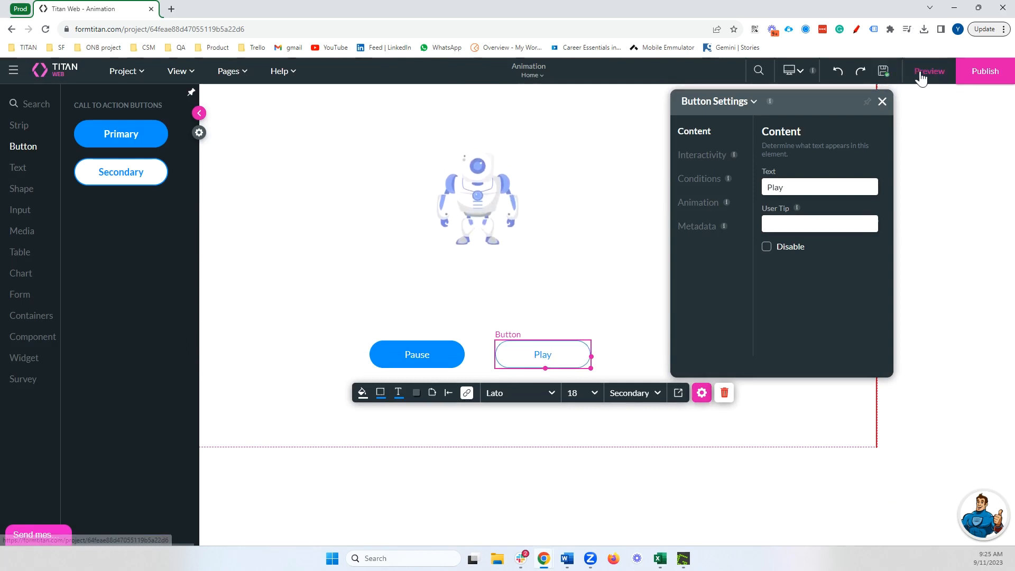
left_click(920, 77)
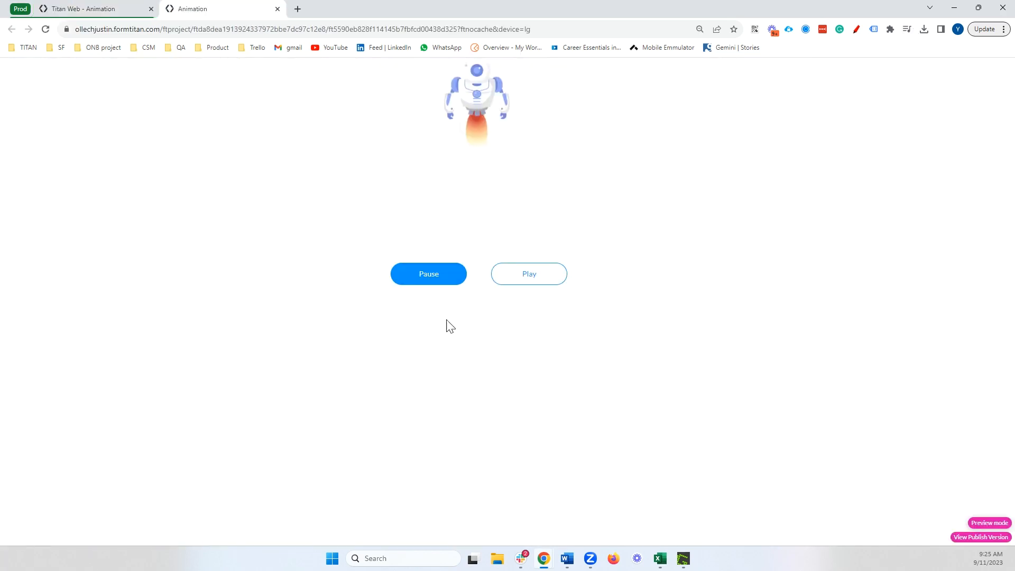
left_click(435, 286)
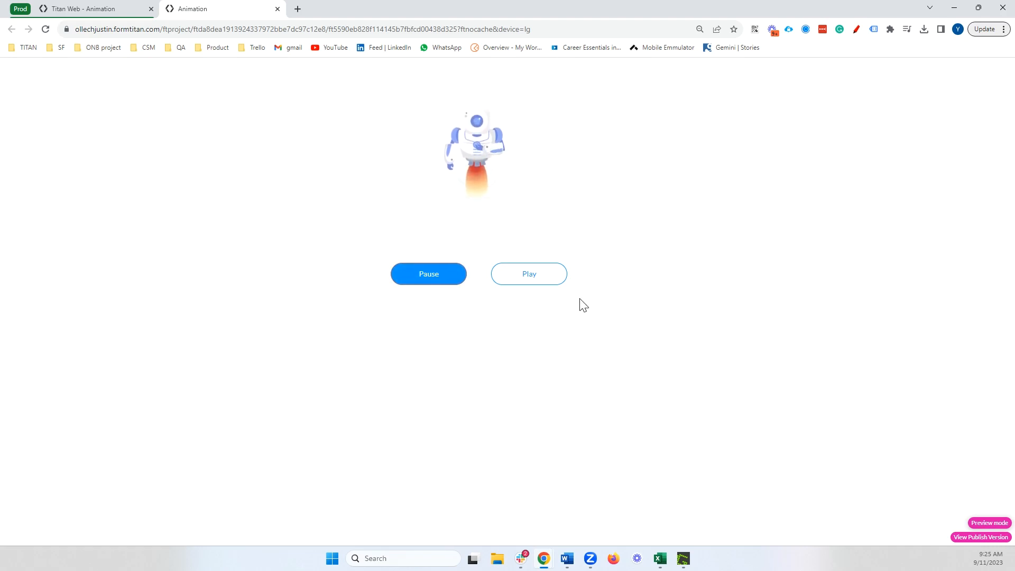
left_click(548, 286)
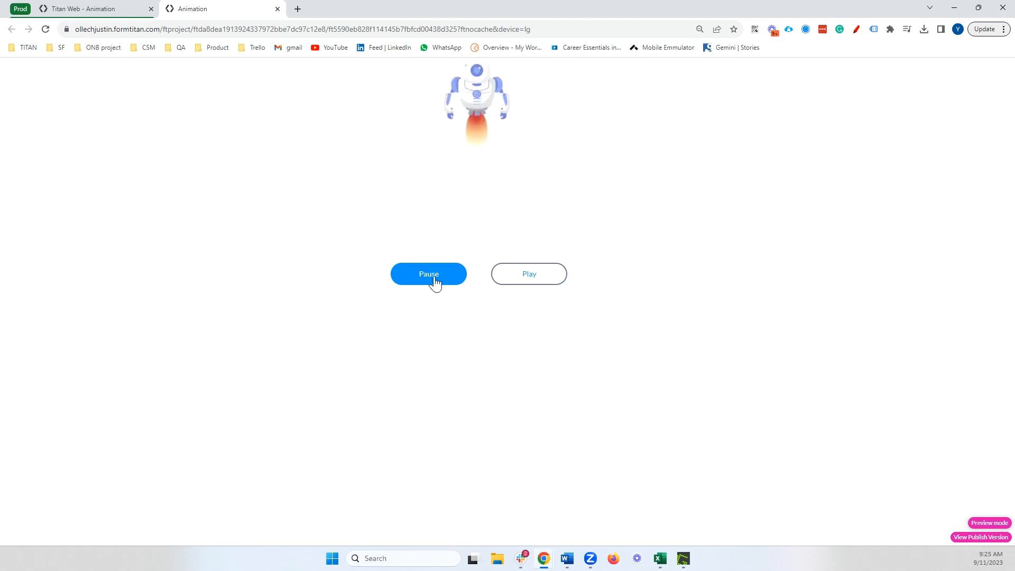
left_click(532, 283)
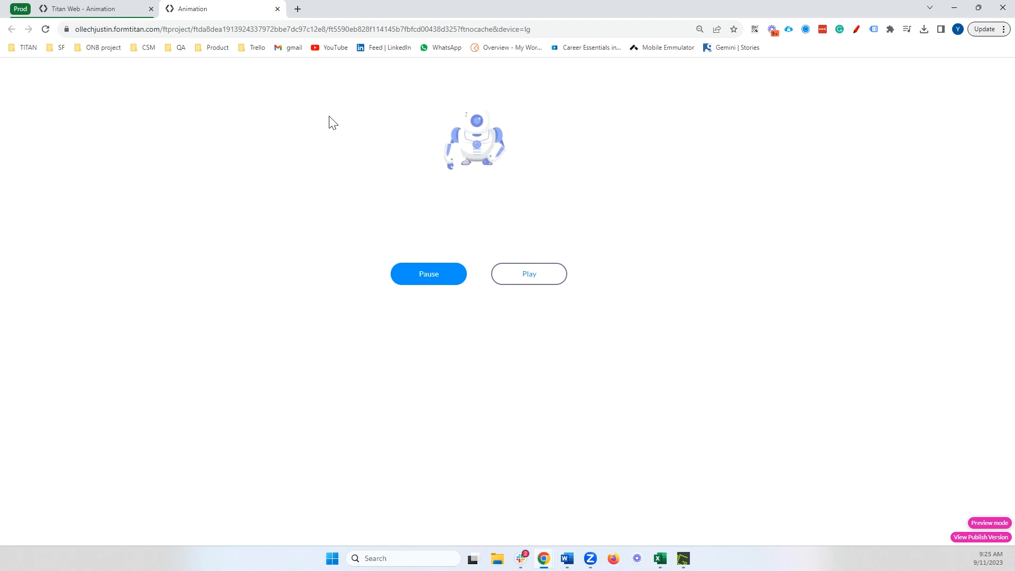
- Return to the page editor and bring up the robot animation's content settings
left_click(80, 15)
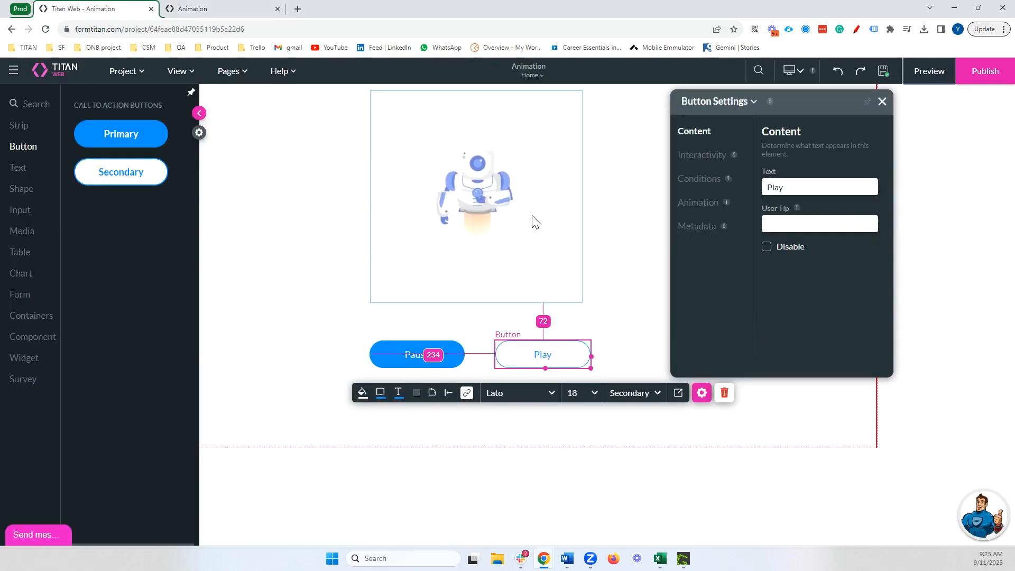
left_click(549, 225)
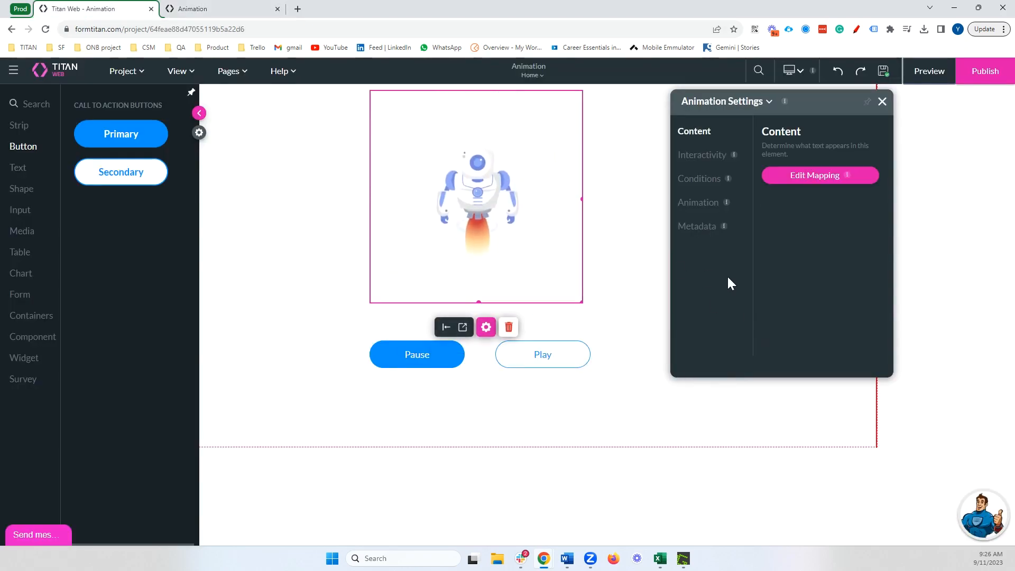